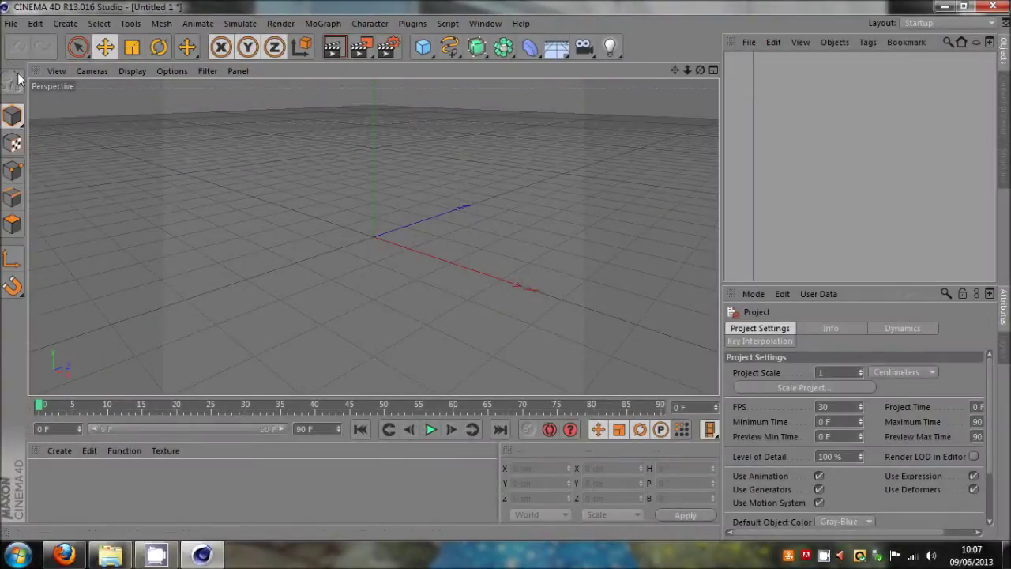
- Close the MAXON Online Updater window without installing the update
{"action": "left_click", "coordinate": [12, 23]}
{"action": "mouse_move", "coordinate": [100, 251]}
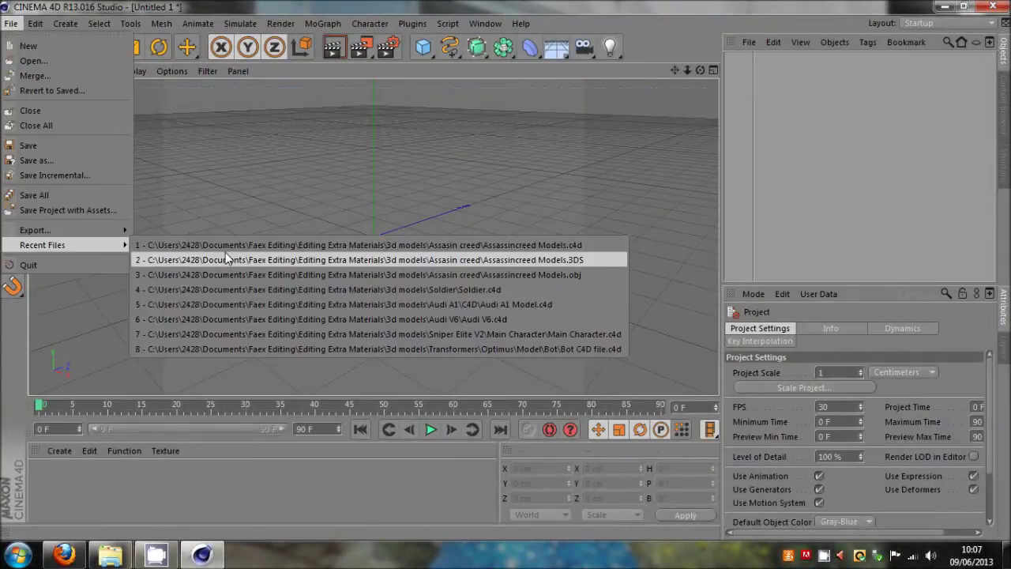
{"action": "left_click", "coordinate": [370, 23]}
{"action": "left_click", "coordinate": [377, 13]}
{"action": "left_click", "coordinate": [12, 24]}
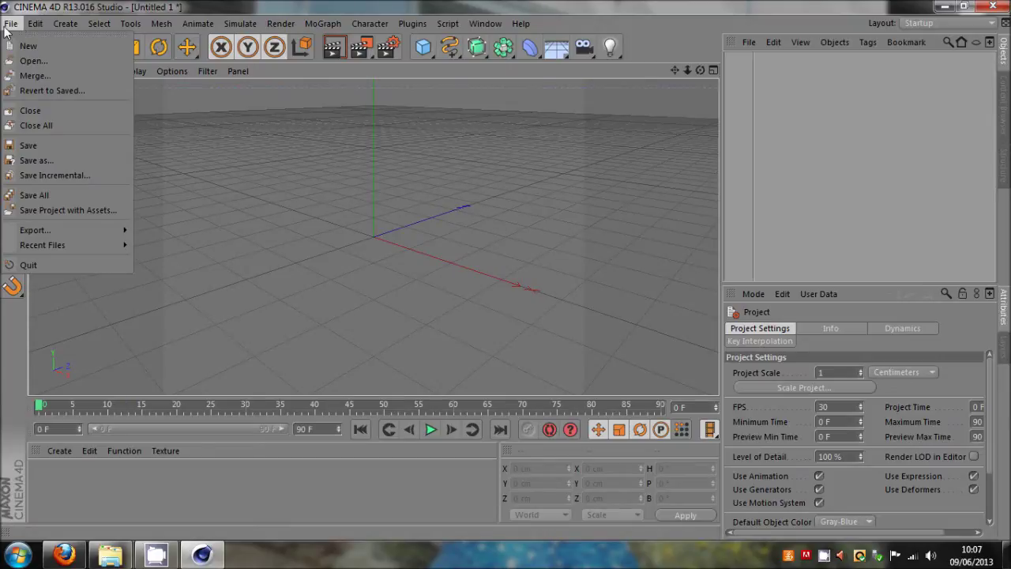
{"action": "mouse_move", "coordinate": [79, 249]}
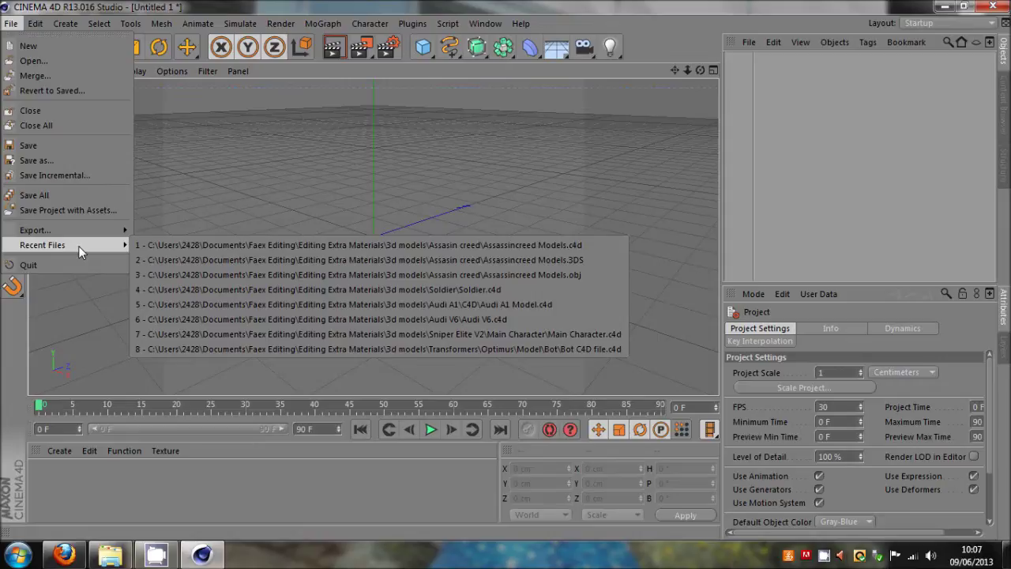
{"action": "left_click", "coordinate": [268, 156]}
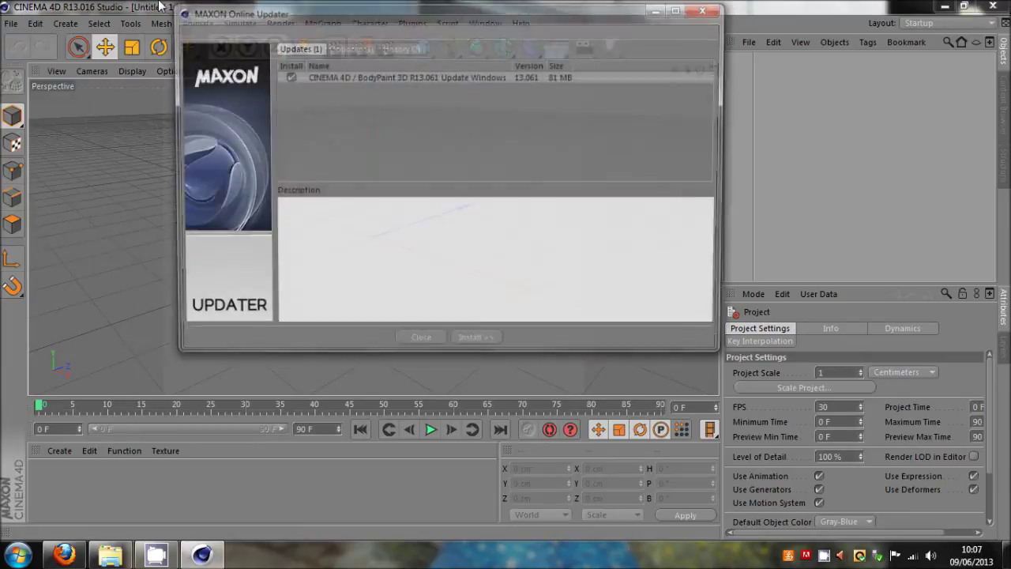
{"action": "left_click", "coordinate": [421, 346]}
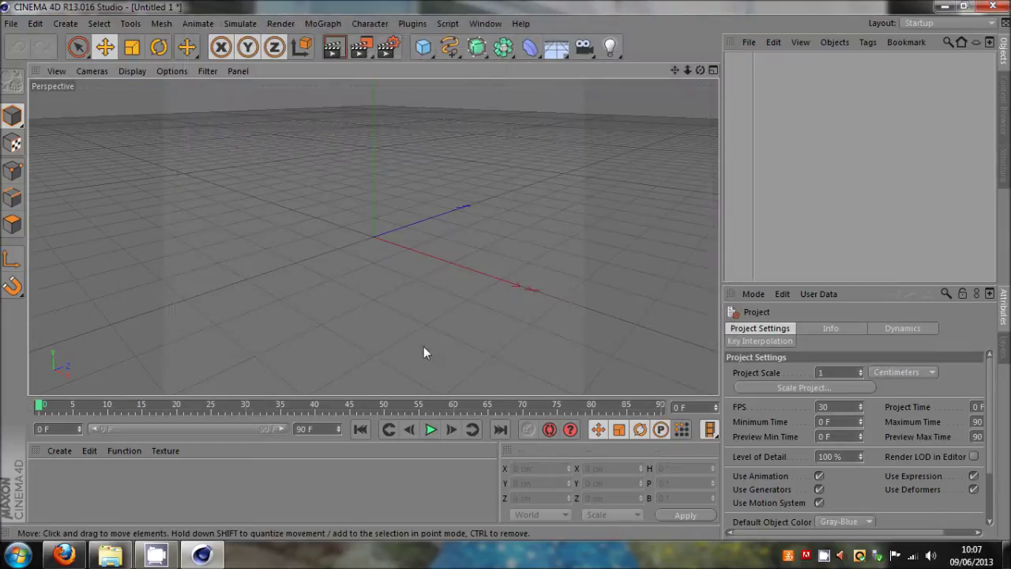
{"action": "left_click", "coordinate": [388, 49]}
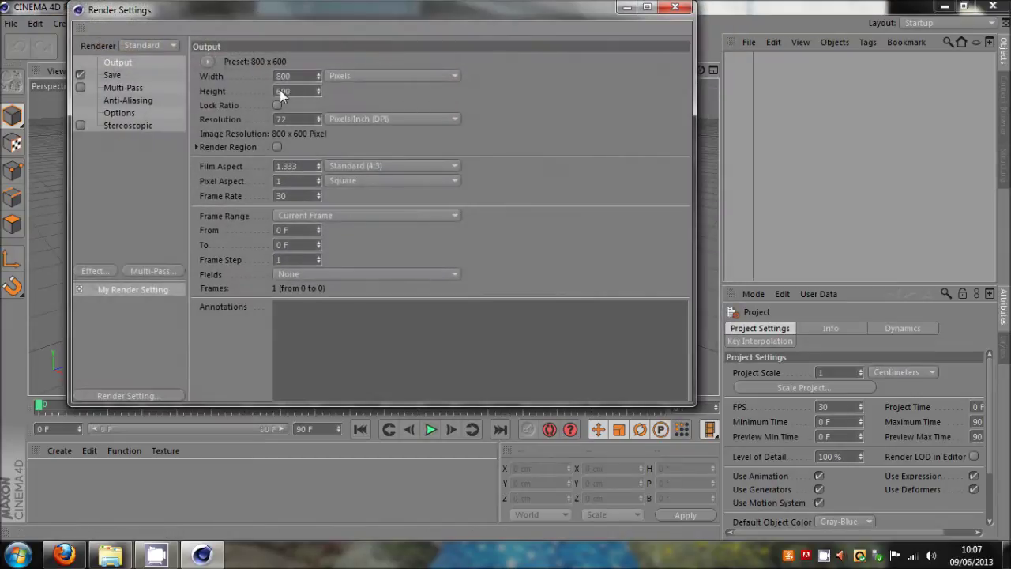
{"action": "left_click", "coordinate": [665, 12]}
{"action": "left_click", "coordinate": [11, 23]}
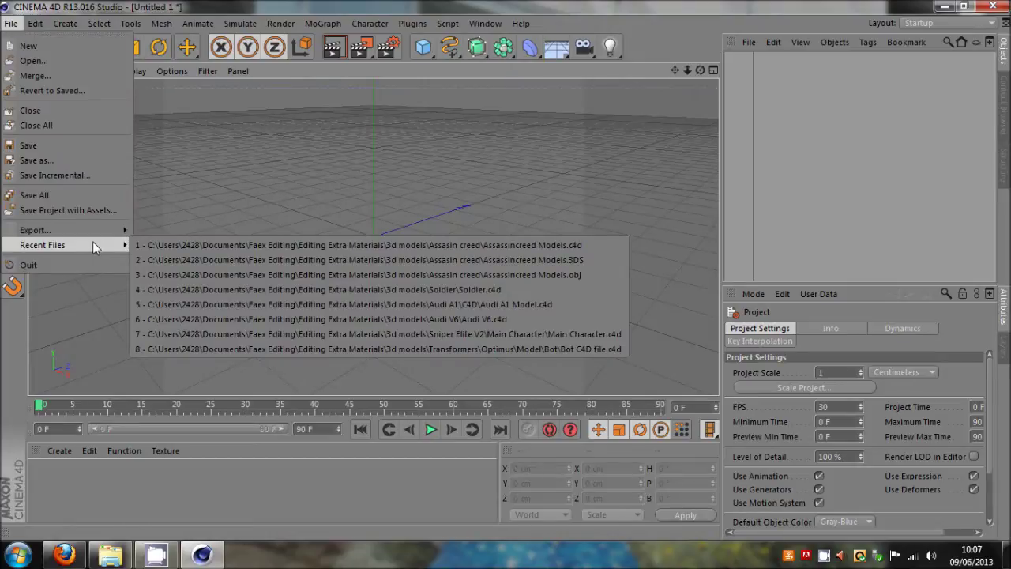
{"action": "left_click", "coordinate": [513, 260]}
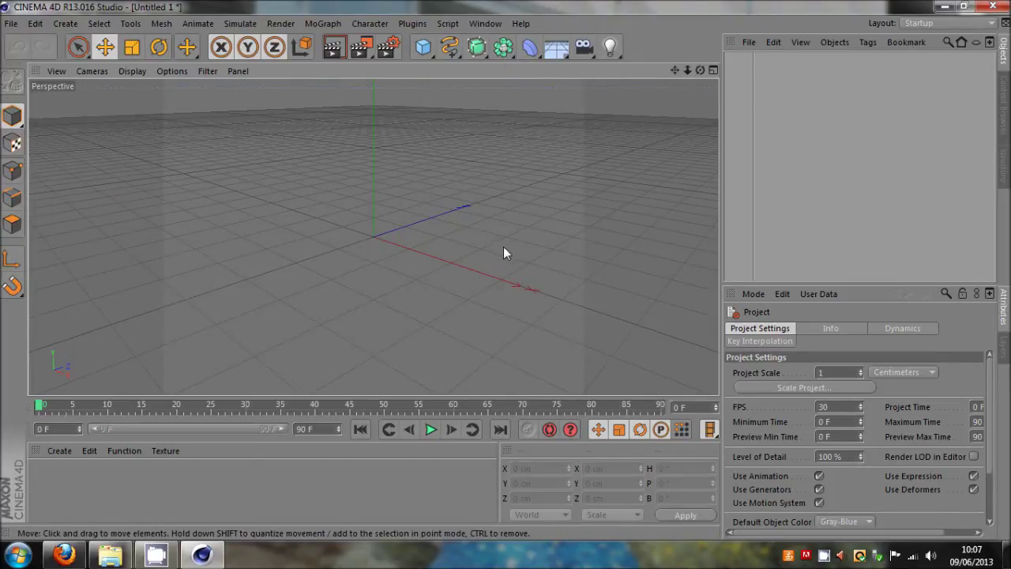
- Switch to Firefox and view the channel's uploaded videos in the YouTube Video Manager
{"action": "key", "text": "alt+Tab"}
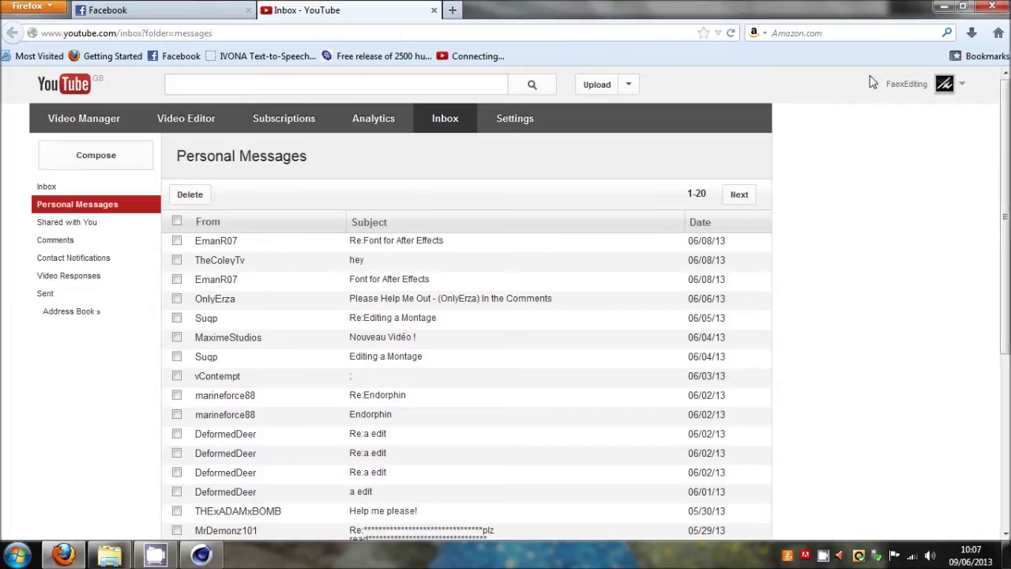
{"action": "left_click", "coordinate": [899, 84]}
{"action": "left_click", "coordinate": [894, 130]}
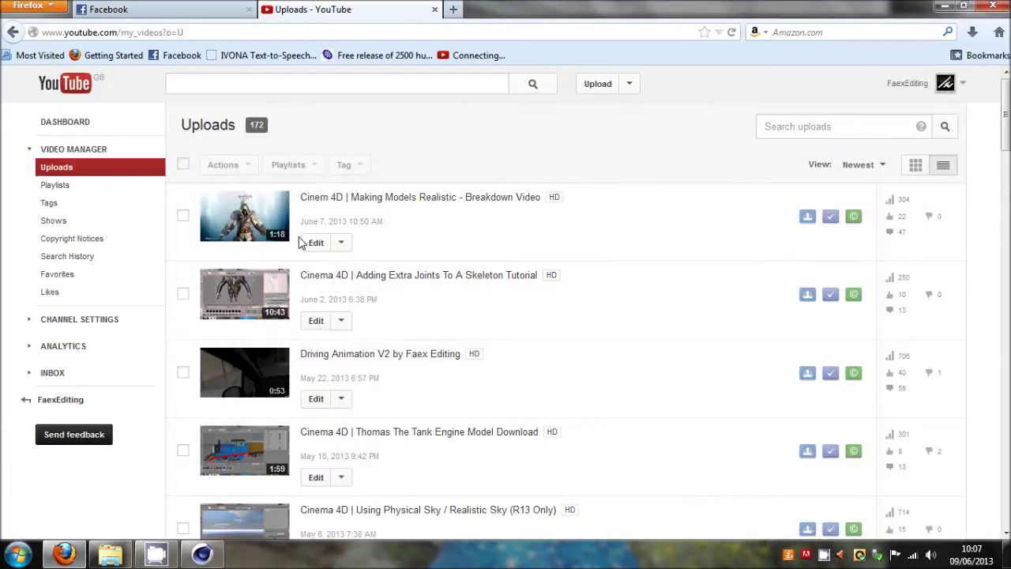
- Switch back to CINEMA 4D and open the recent project file Assassincreed Models.c4d
{"action": "left_click", "coordinate": [201, 554]}
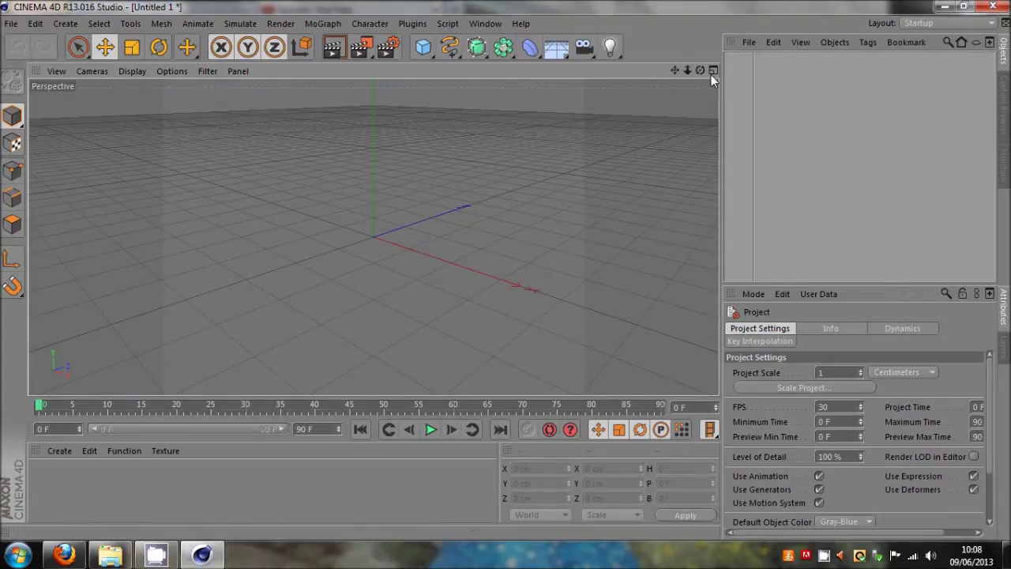
{"action": "left_click", "coordinate": [11, 22]}
{"action": "left_click", "coordinate": [69, 245]}
{"action": "left_click", "coordinate": [10, 24]}
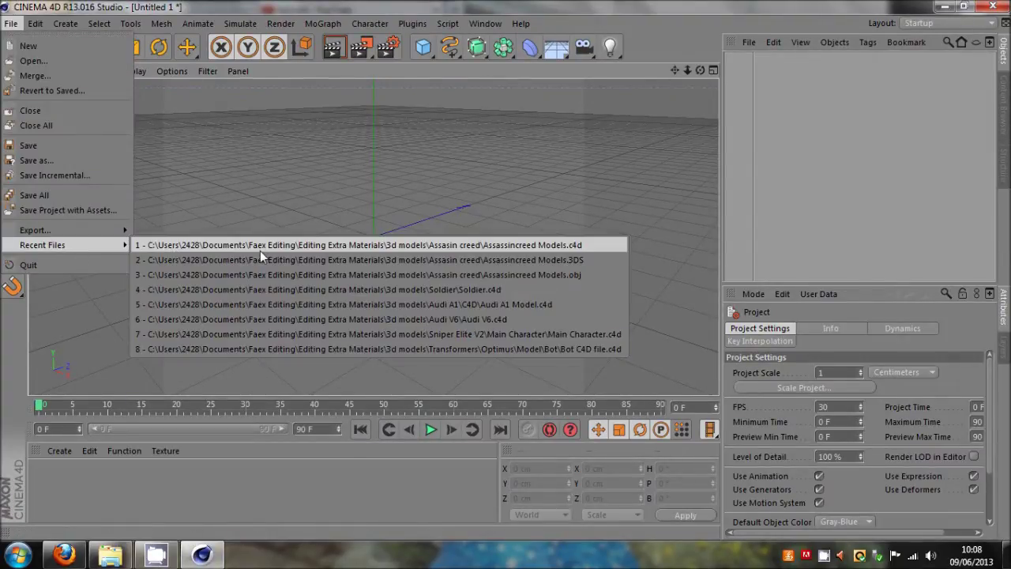
{"action": "left_click", "coordinate": [266, 248]}
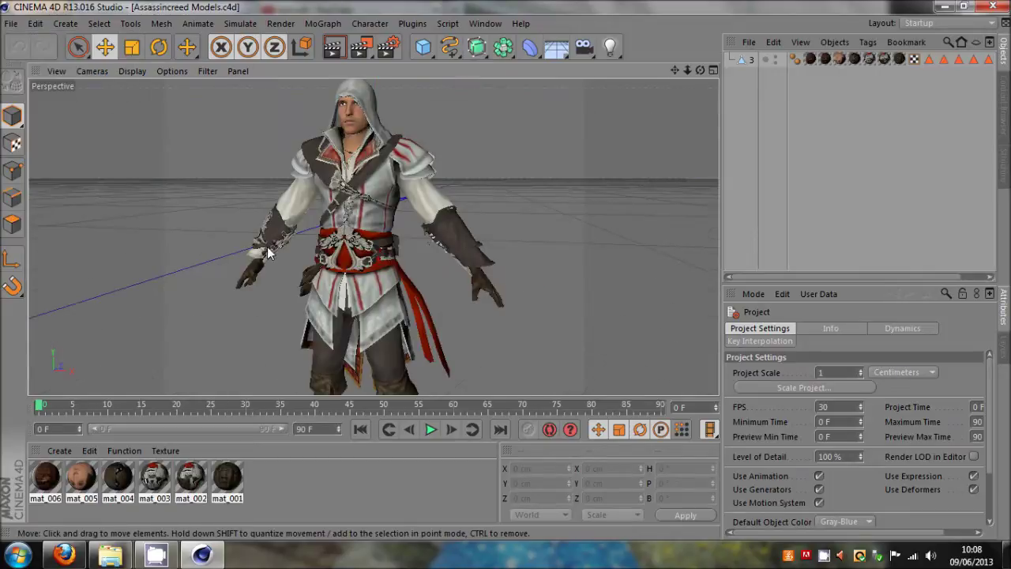
- Set the frame range to Current Frame in the render output settings
{"action": "mouse_move", "coordinate": [505, 270]}
{"action": "left_mouse_down"}
{"action": "mouse_move", "coordinate": [687, 70]}
{"action": "mouse_move", "coordinate": [506, 270]}
{"action": "mouse_move", "coordinate": [699, 70]}
{"action": "mouse_move", "coordinate": [505, 270]}
{"action": "mouse_move", "coordinate": [676, 71]}
{"action": "mouse_move", "coordinate": [505, 270]}
{"action": "mouse_move", "coordinate": [687, 68]}
{"action": "mouse_move", "coordinate": [505, 269]}
{"action": "left_mouse_up"}
{"action": "left_click", "coordinate": [386, 49]}
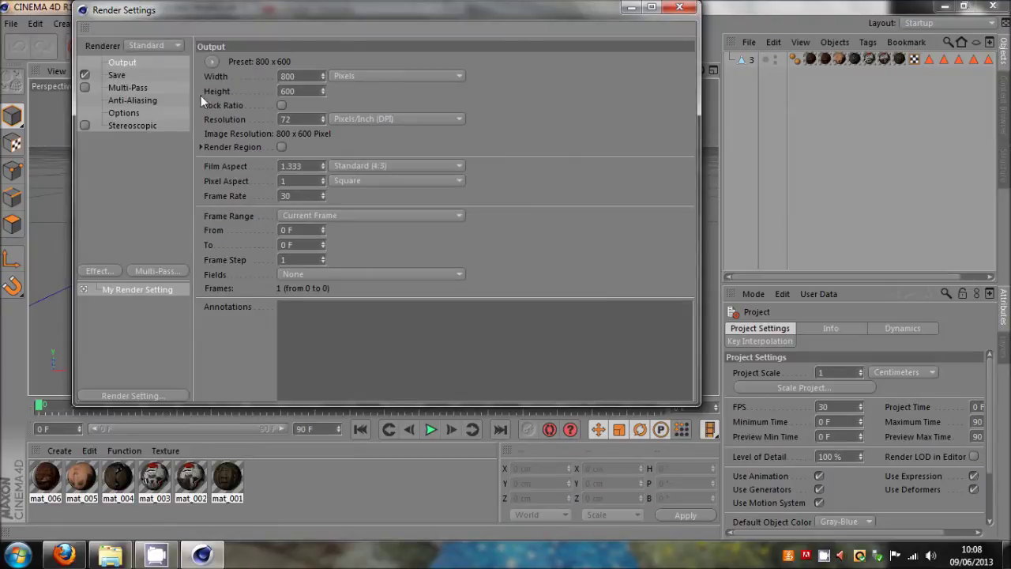
{"action": "left_click", "coordinate": [122, 75]}
{"action": "left_click", "coordinate": [122, 62]}
{"action": "left_click", "coordinate": [345, 216]}
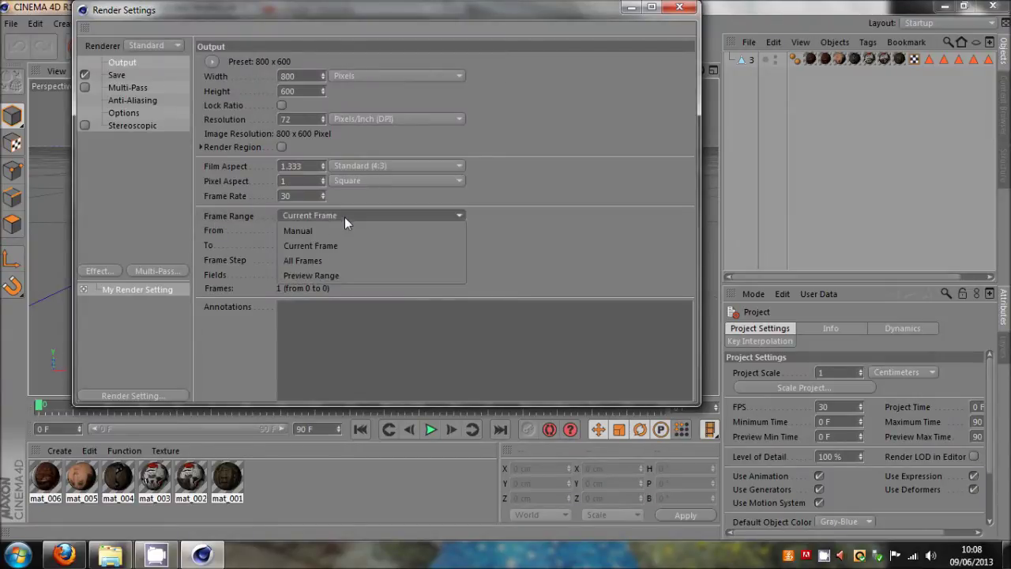
{"action": "left_click", "coordinate": [325, 242]}
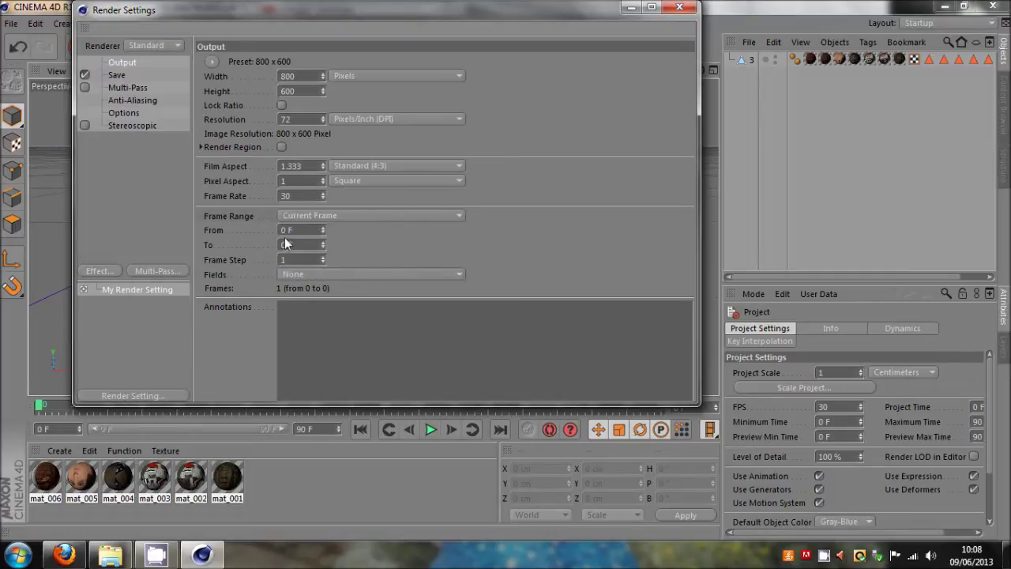
- Move the timeline playhead to frame 2 to check the render's From and To values, and return it to frame 0
{"action": "left_click", "coordinate": [47, 406]}
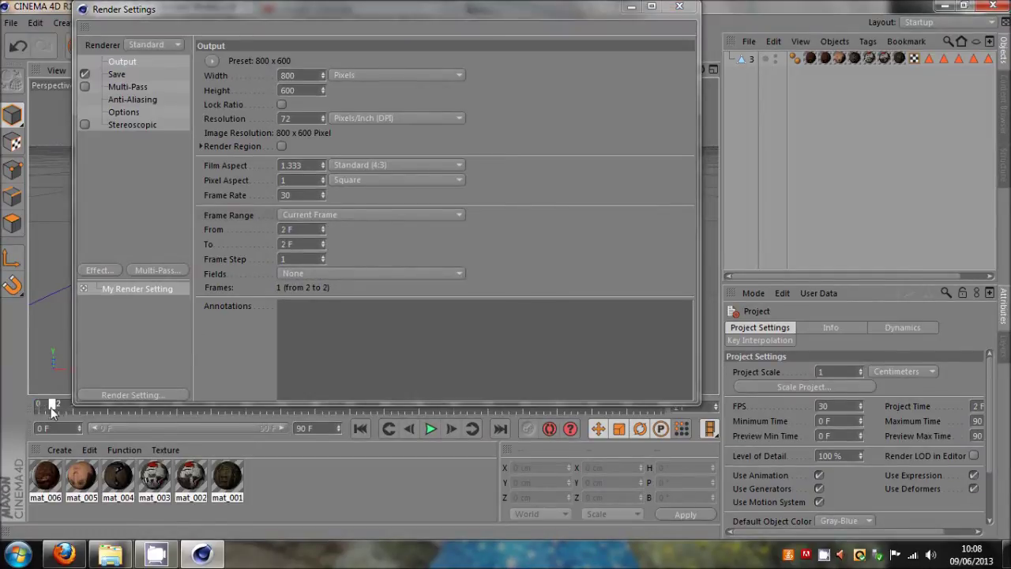
{"action": "left_click", "coordinate": [631, 7]}
{"action": "mouse_move", "coordinate": [33, 405]}
{"action": "left_mouse_down"}
{"action": "mouse_move", "coordinate": [263, 405]}
{"action": "mouse_move", "coordinate": [76, 423]}
{"action": "mouse_move", "coordinate": [41, 409]}
{"action": "left_mouse_up"}
- Set the file format of the saved render to PNG in the render settings
{"action": "left_click", "coordinate": [394, 53]}
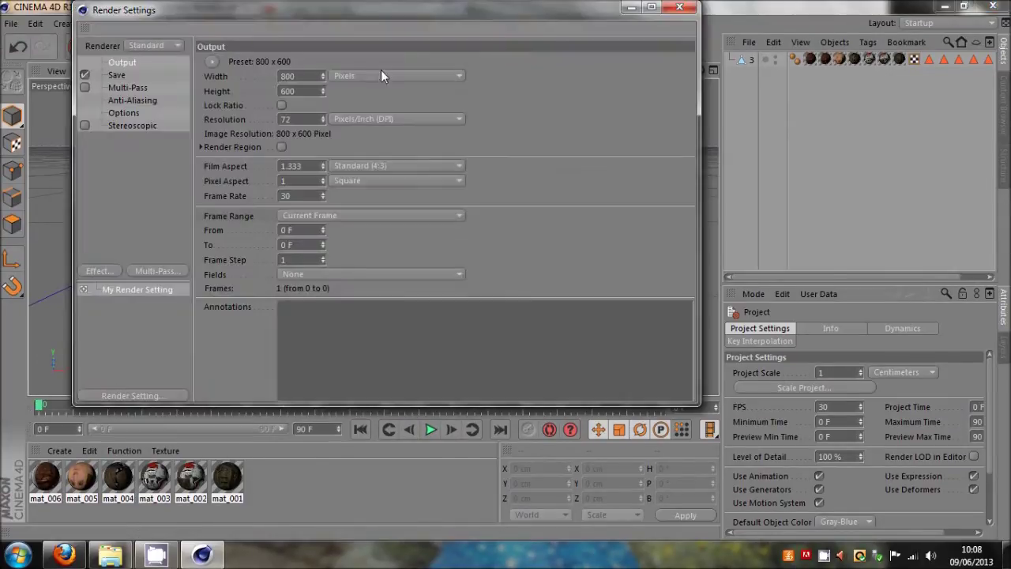
{"action": "left_click", "coordinate": [117, 75]}
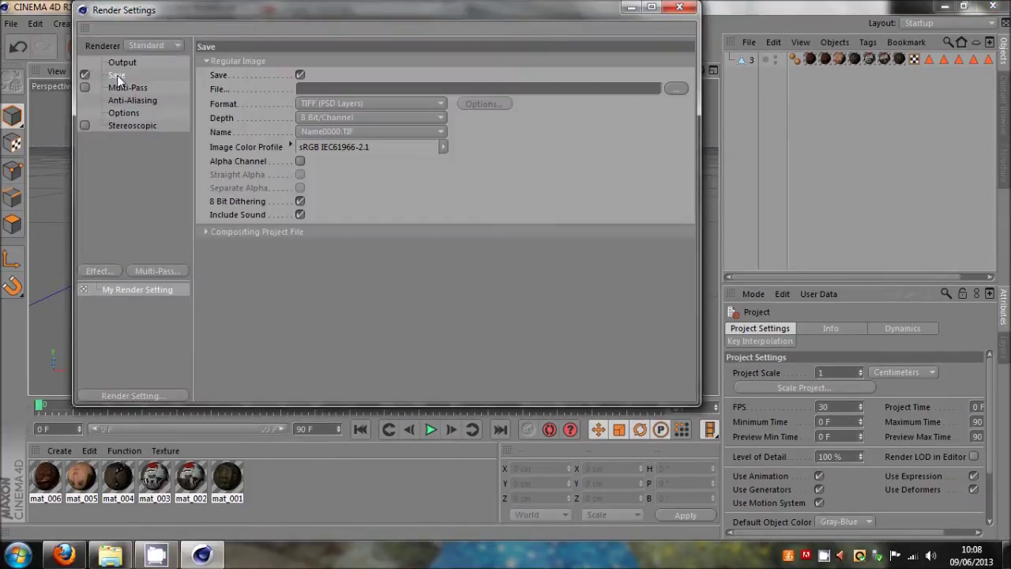
{"action": "left_click", "coordinate": [384, 102]}
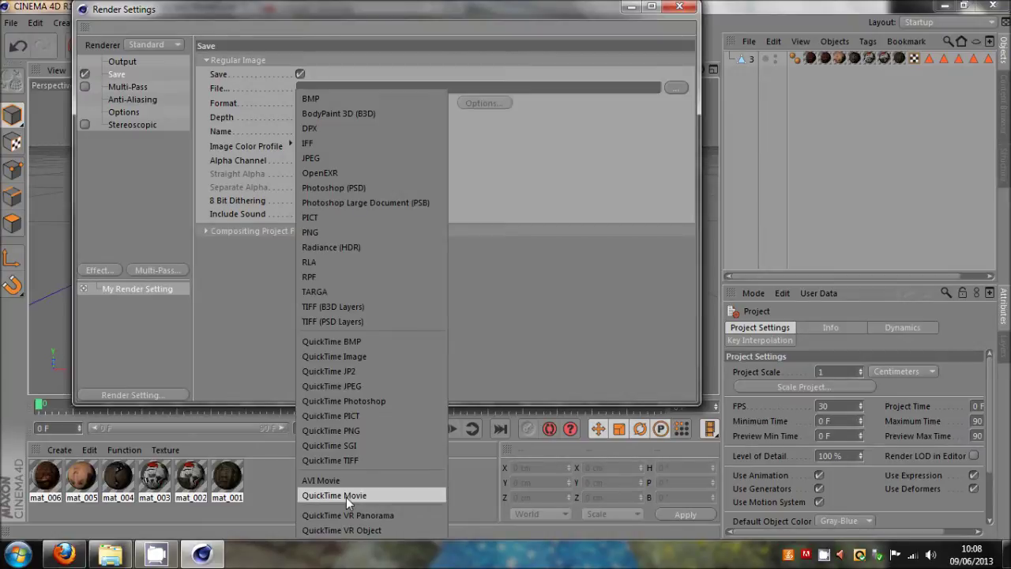
{"action": "left_click", "coordinate": [315, 232]}
{"action": "left_click", "coordinate": [632, 6]}
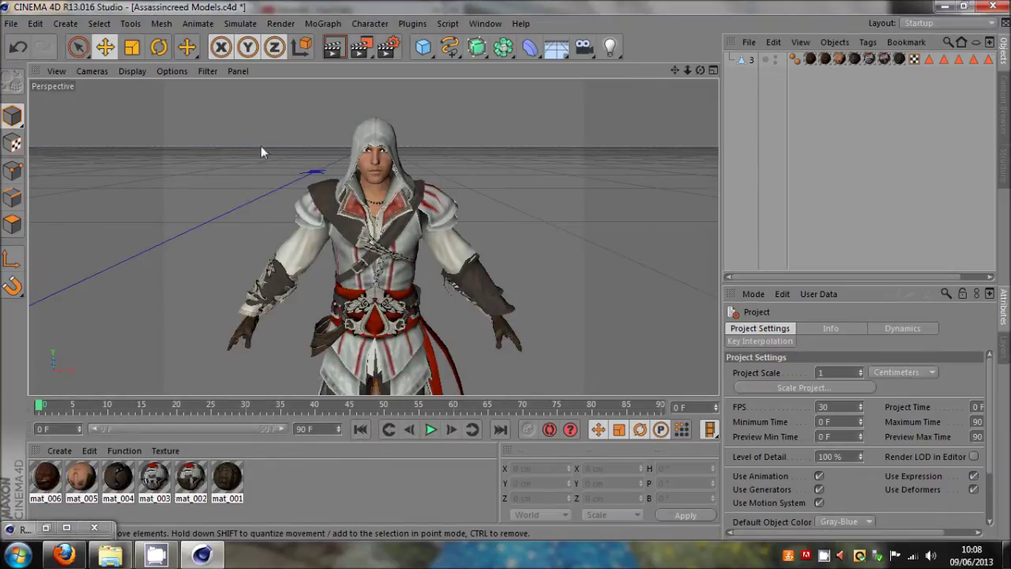
- Enable the alpha channel for the saved render image
{"action": "left_click", "coordinate": [394, 46]}
{"action": "left_click", "coordinate": [393, 47]}
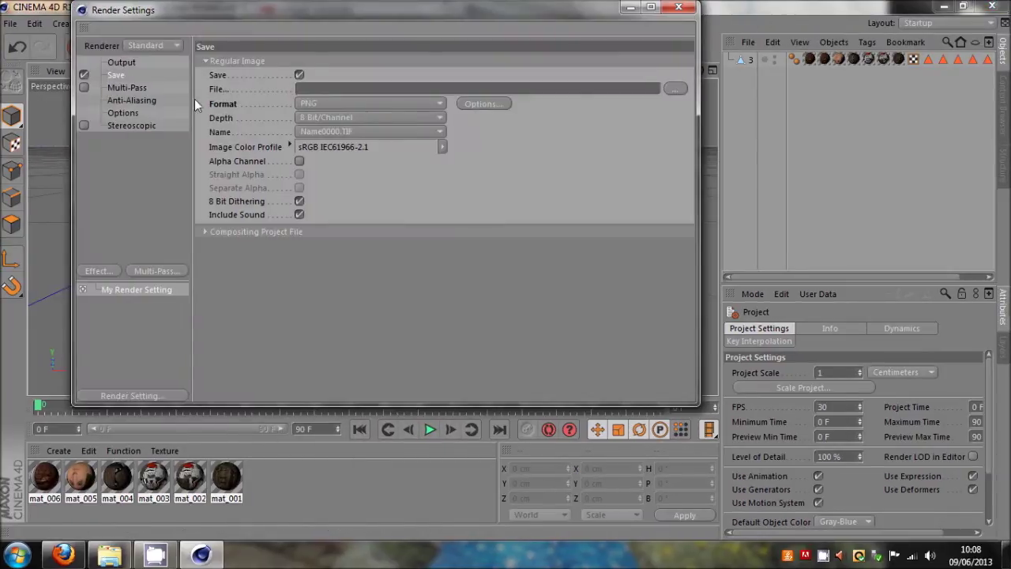
{"action": "left_click", "coordinate": [301, 161]}
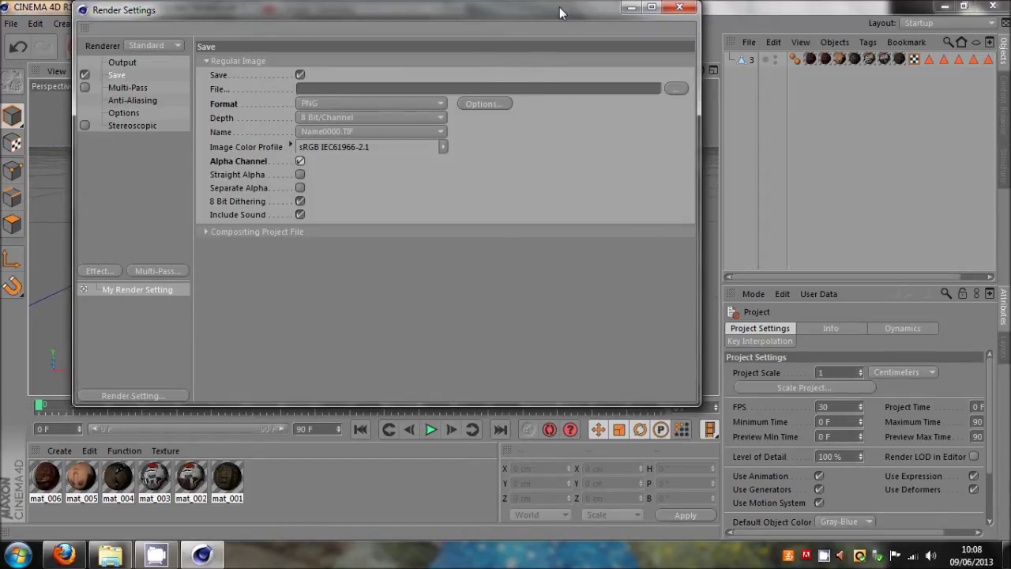
{"action": "left_click", "coordinate": [632, 7]}
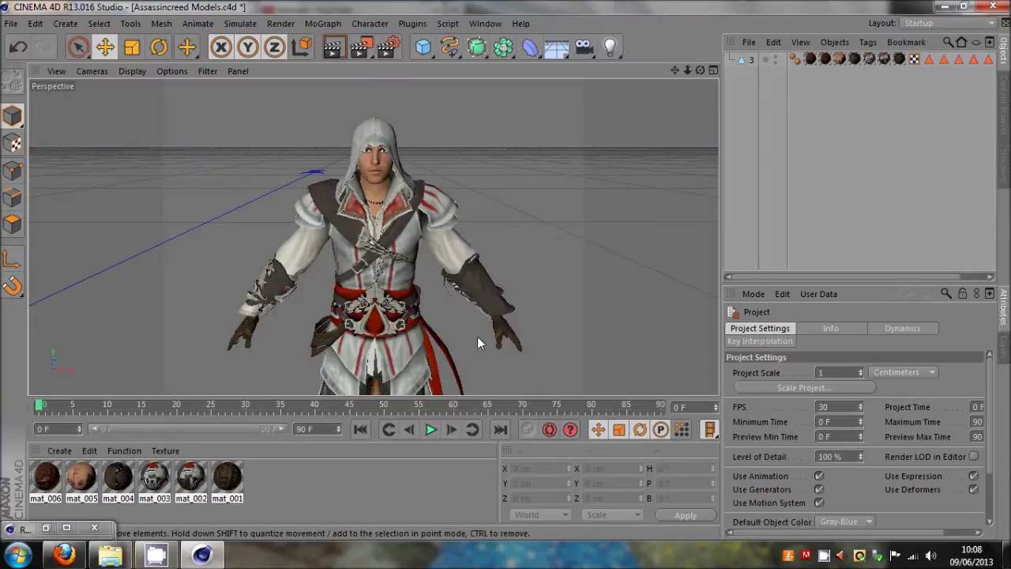
- Review the available save formats, keep PNG, and disable the alpha channel in the render settings
{"action": "left_click", "coordinate": [67, 527]}
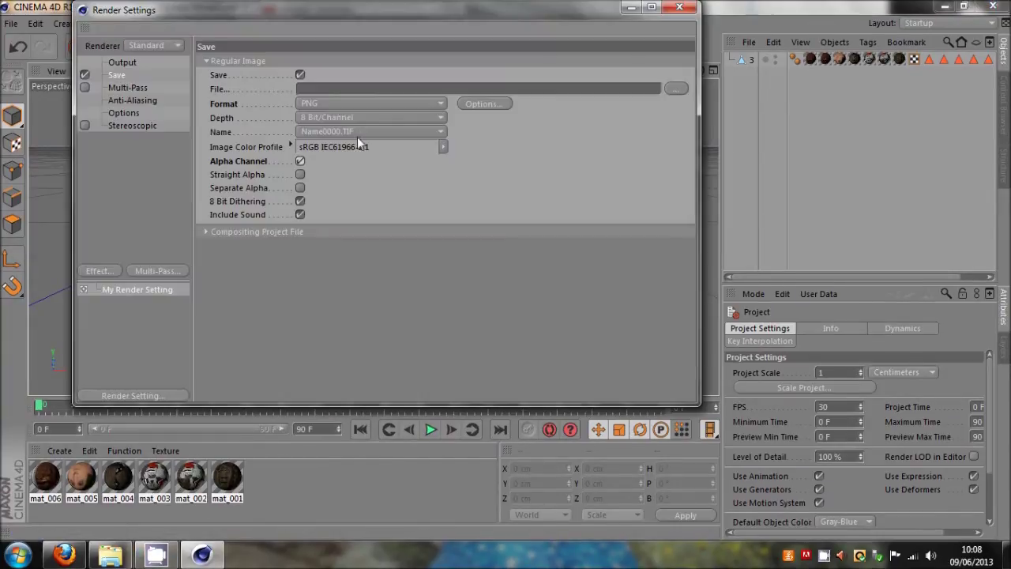
{"action": "left_click", "coordinate": [321, 102]}
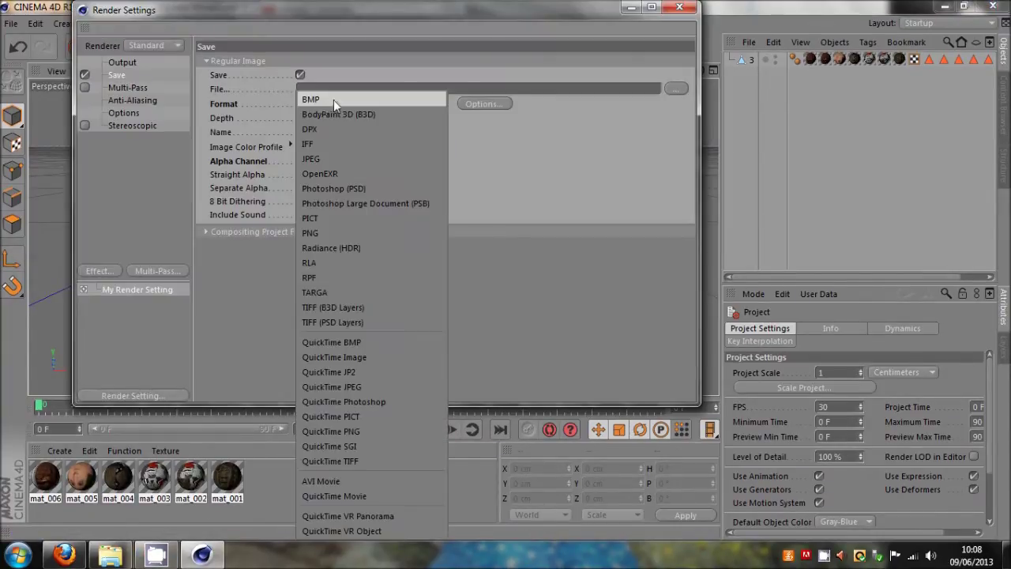
{"action": "left_click", "coordinate": [280, 173]}
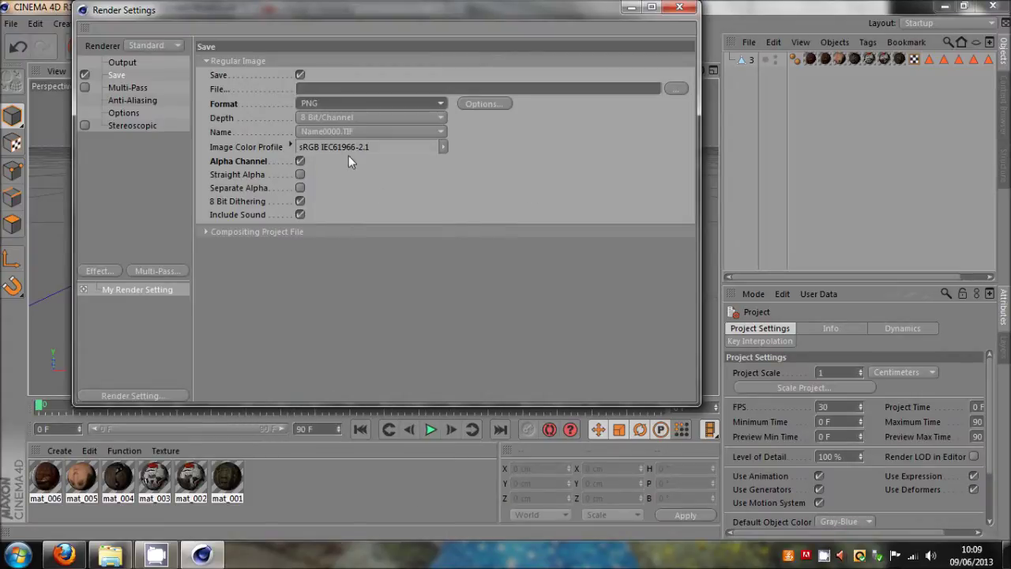
{"action": "left_click", "coordinate": [301, 161]}
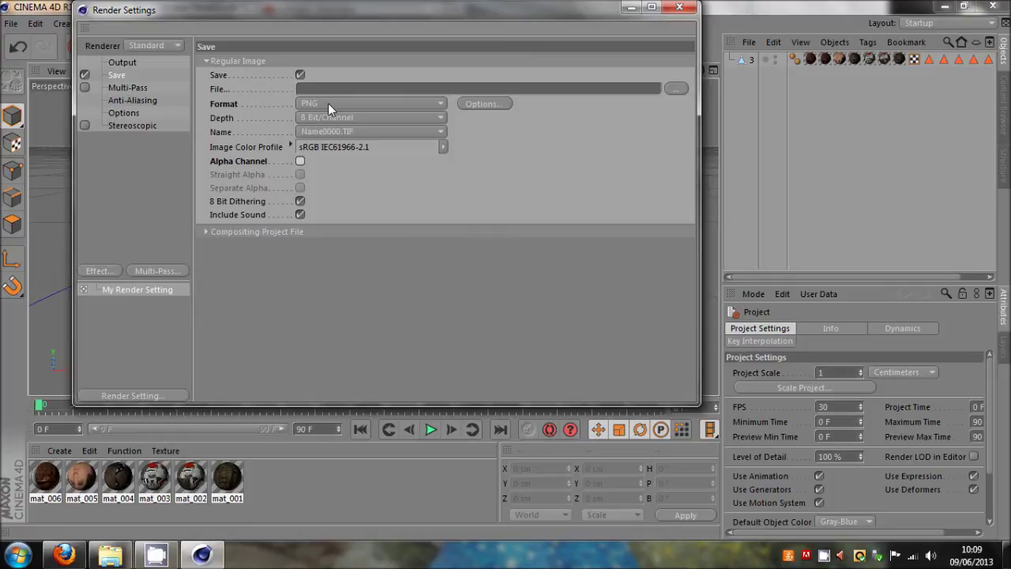
- Expand the Compositing Project File options and review the Save and Output render settings
{"action": "left_click", "coordinate": [257, 232]}
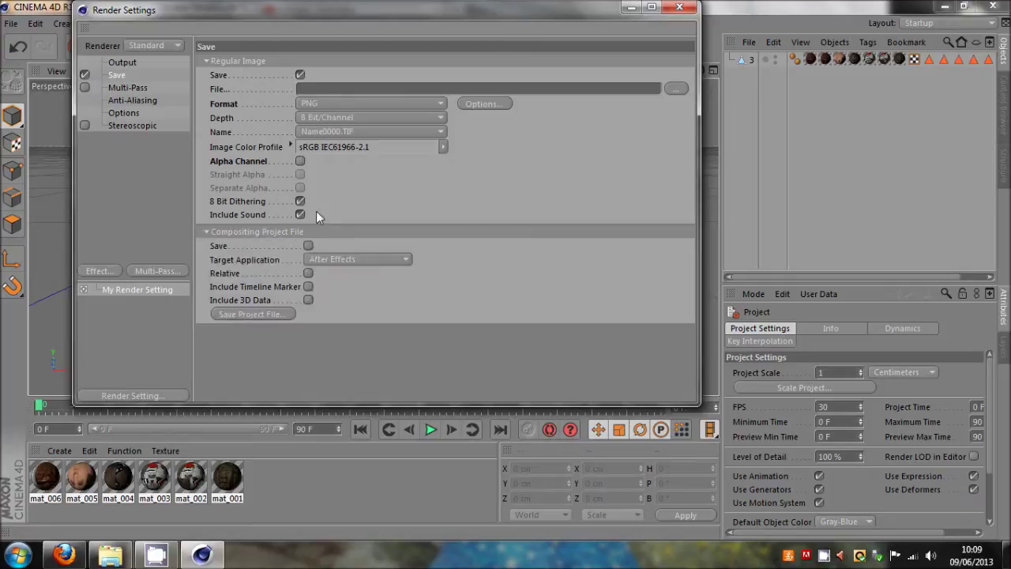
{"action": "left_click", "coordinate": [122, 62]}
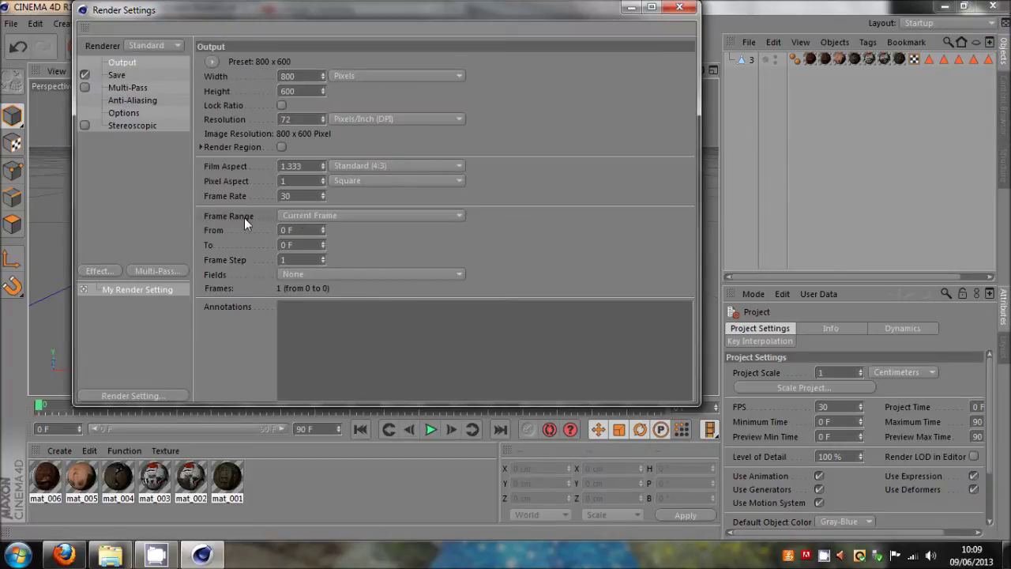
{"action": "left_click", "coordinate": [119, 75]}
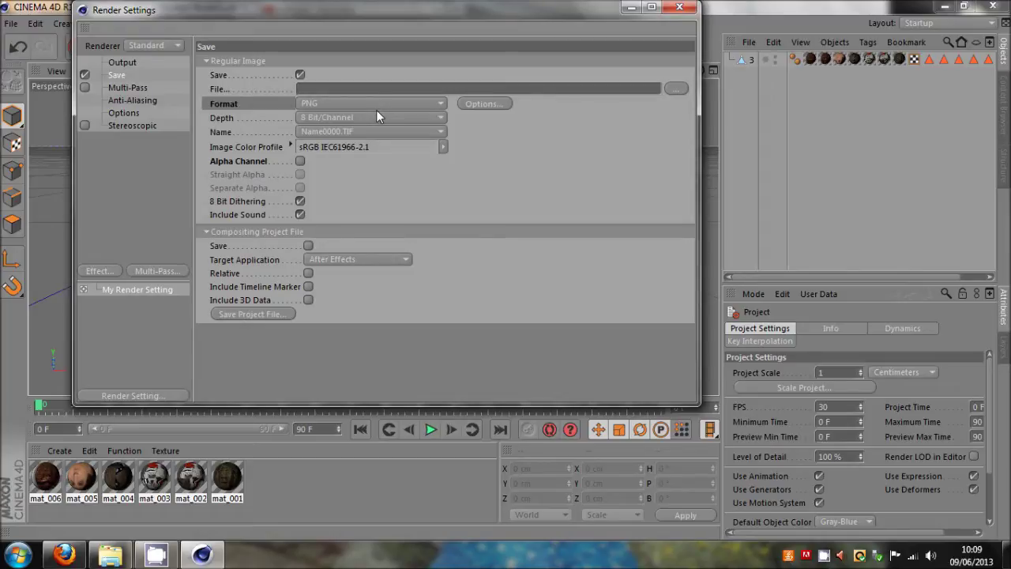
{"action": "left_click", "coordinate": [144, 62]}
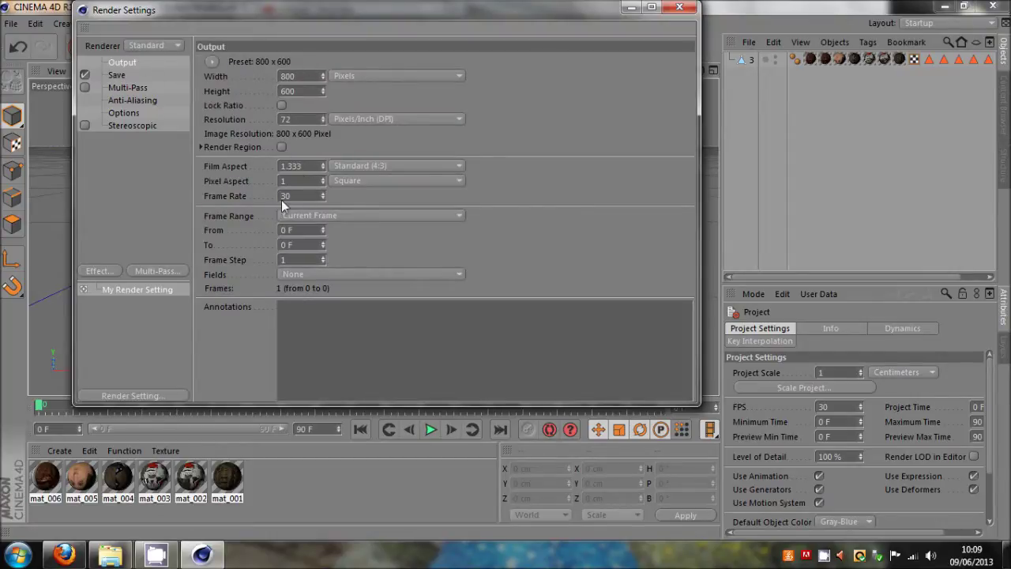
- Scrub the timeline to frame 80 and back to frame 0, and bring the render settings back up
{"action": "left_click", "coordinate": [631, 7]}
{"action": "left_click_drag", "start_coordinate": [40, 405], "coordinate": [593, 405]}
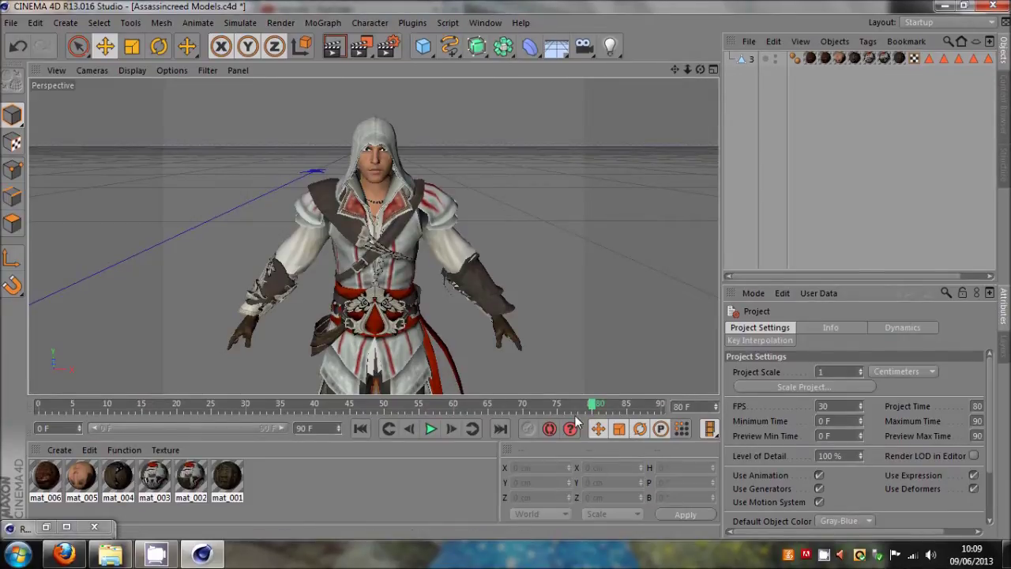
{"action": "left_click_drag", "start_coordinate": [520, 408], "coordinate": [16, 439]}
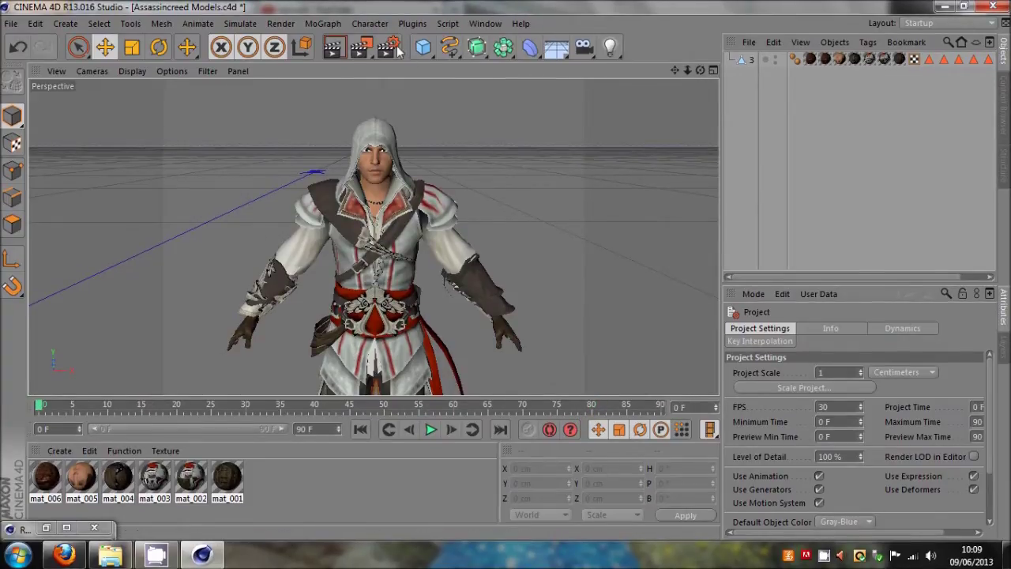
{"action": "left_click", "coordinate": [392, 49]}
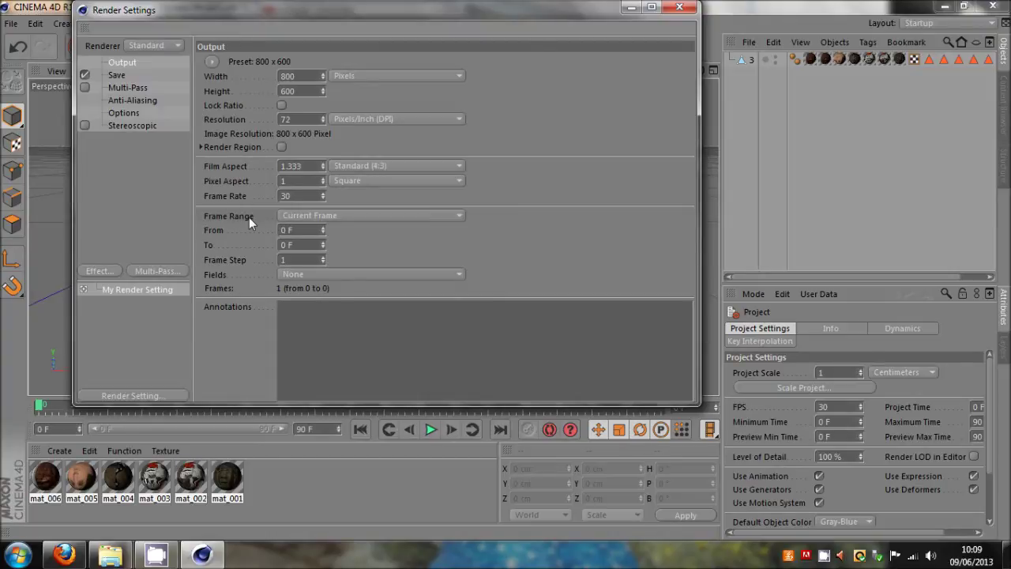
- Set the render output's frame range to All Frames
{"action": "left_click", "coordinate": [313, 216]}
{"action": "left_click", "coordinate": [316, 262]}
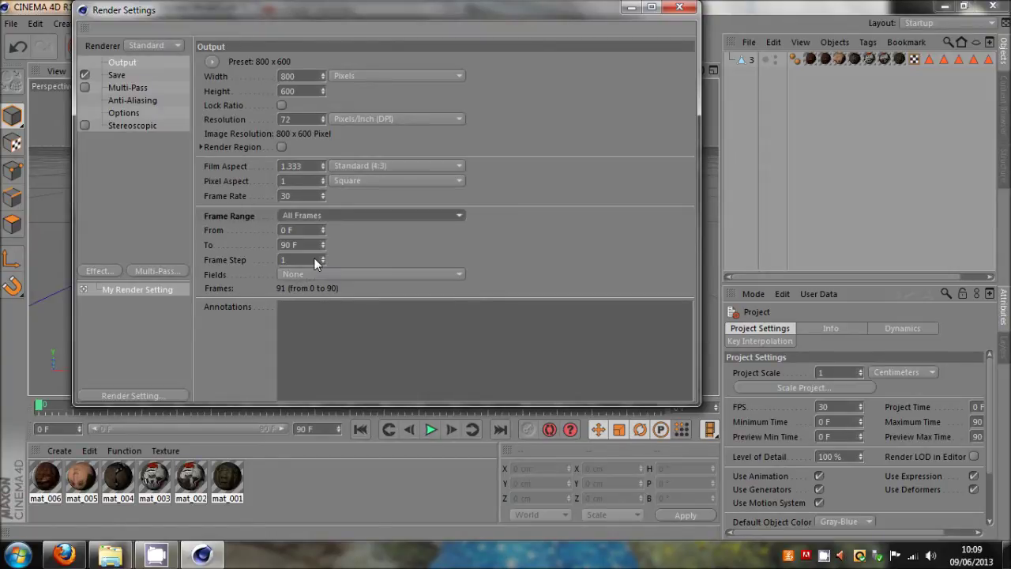
- Set the project's end frame to 200 and adjust the timeline's preview range
{"action": "left_click_drag", "start_coordinate": [310, 11], "coordinate": [489, 518]}
{"action": "left_click", "coordinate": [60, 425]}
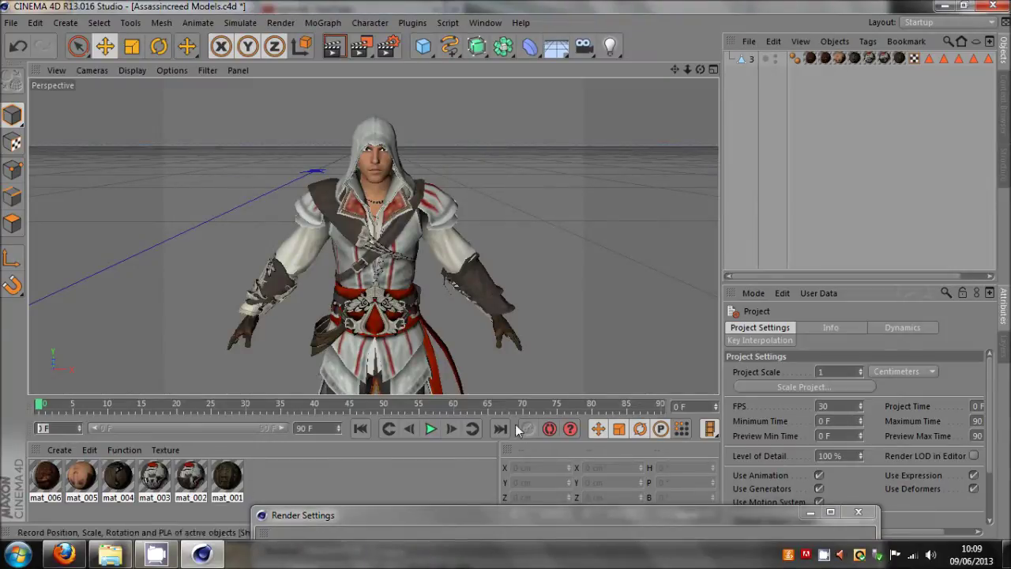
{"action": "double_click", "coordinate": [306, 428]}
{"action": "type", "text": "200"}
{"action": "key", "text": "Return"}
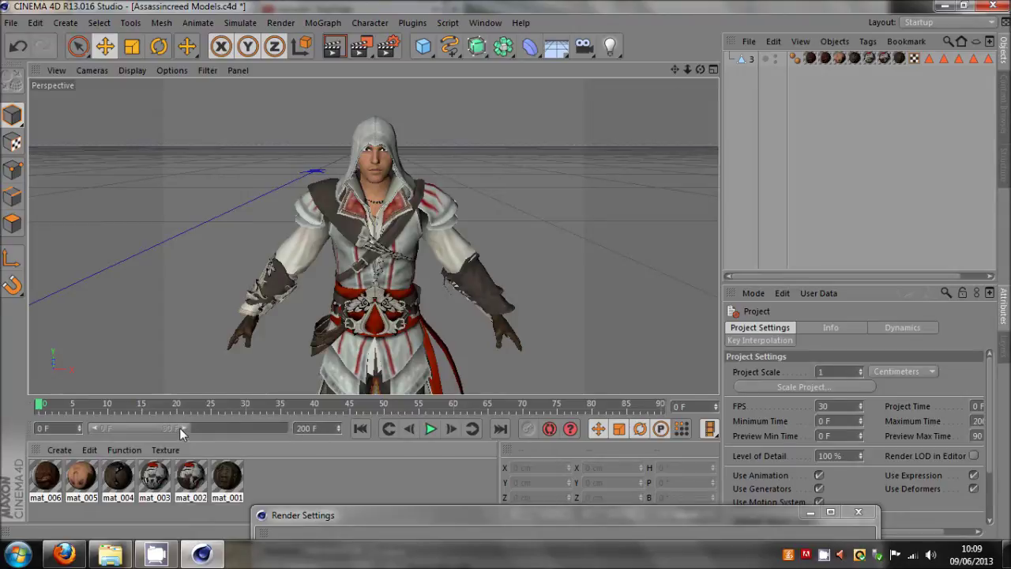
{"action": "left_click_drag", "start_coordinate": [183, 428], "coordinate": [262, 427]}
{"action": "left_click_drag", "start_coordinate": [194, 429], "coordinate": [60, 429]}
- Set the project's end frame to 90 while moving the render settings window out of the way
{"action": "left_click_drag", "start_coordinate": [474, 515], "coordinate": [556, 148]}
{"action": "left_click_drag", "start_coordinate": [441, 173], "coordinate": [252, 471]}
{"action": "left_click_drag", "start_coordinate": [325, 427], "coordinate": [179, 438]}
{"action": "type", "text": "90"}
{"action": "key", "text": "Return"}
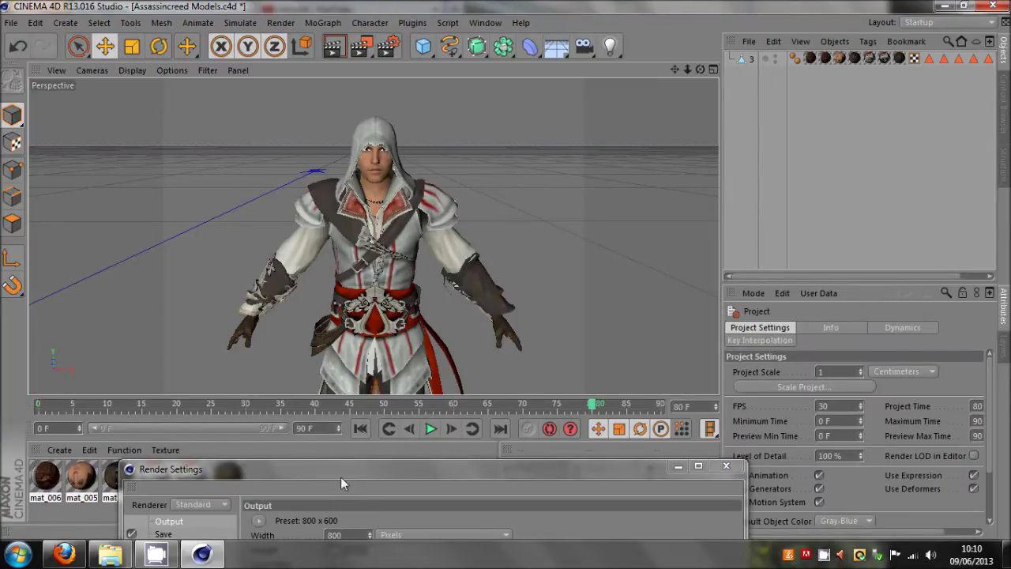
- Set the render output's frame range manually from frame 0 to frame 85
{"action": "left_click_drag", "start_coordinate": [341, 474], "coordinate": [460, 80]}
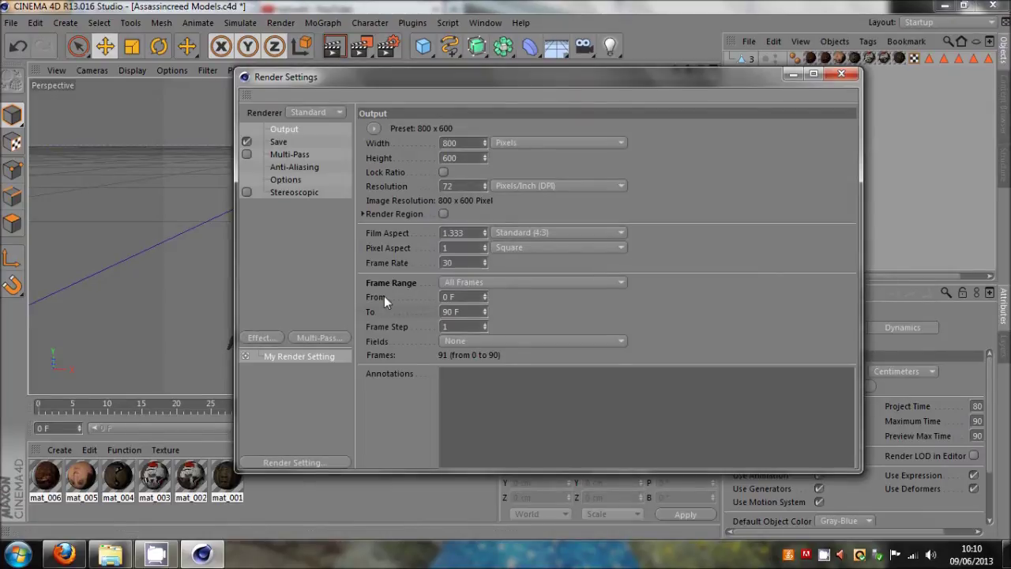
{"action": "left_click", "coordinate": [451, 298]}
{"action": "type", "text": "85"}
{"action": "key", "text": "Return"}
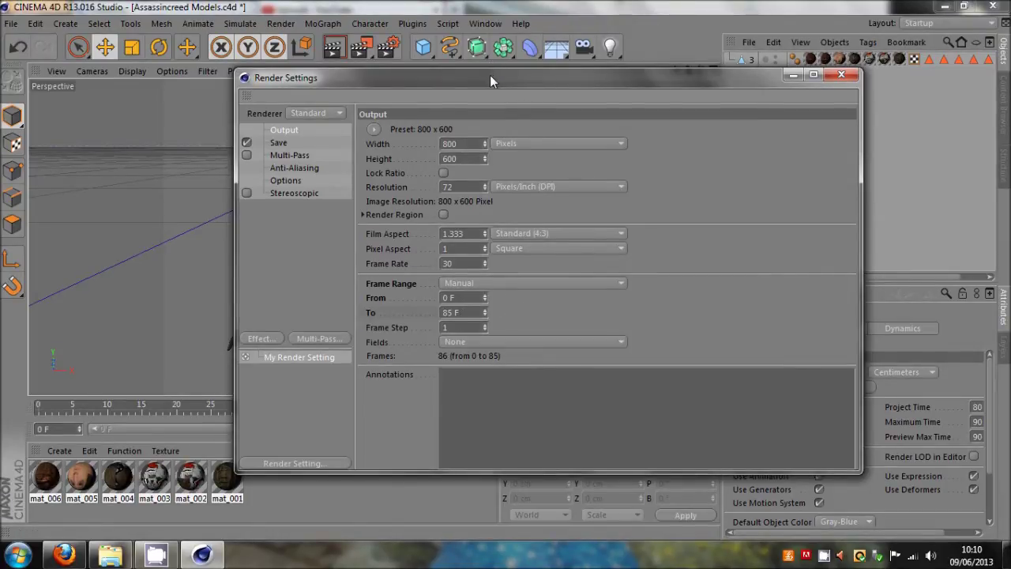
- Set the render output size to 1280 by 720 pixels and close the render settings
{"action": "left_click_drag", "start_coordinate": [489, 75], "coordinate": [386, 376]}
{"action": "left_click_drag", "start_coordinate": [447, 270], "coordinate": [444, 188]}
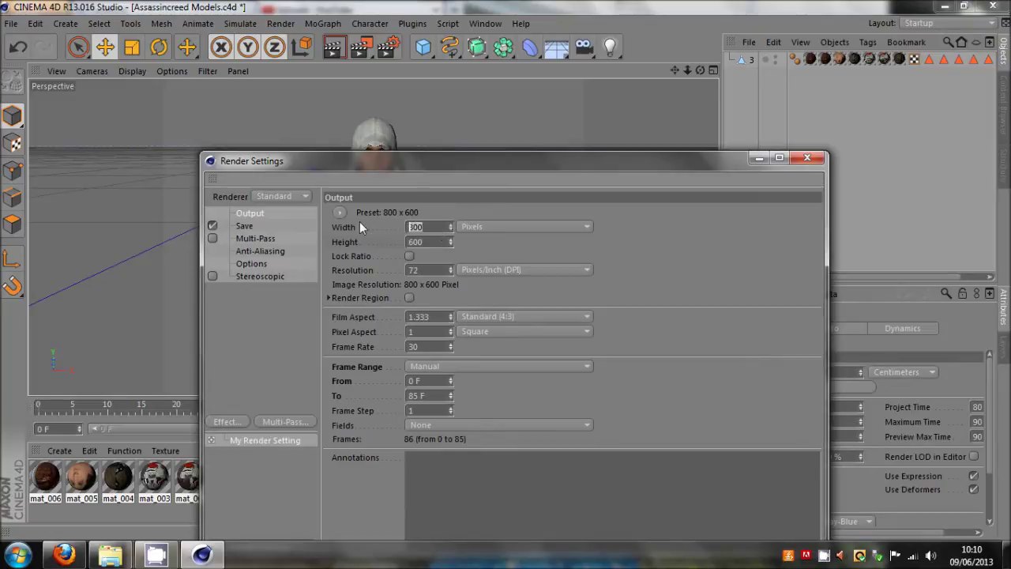
{"action": "type", "text": "1280"}
{"action": "left_click", "coordinate": [410, 245]}
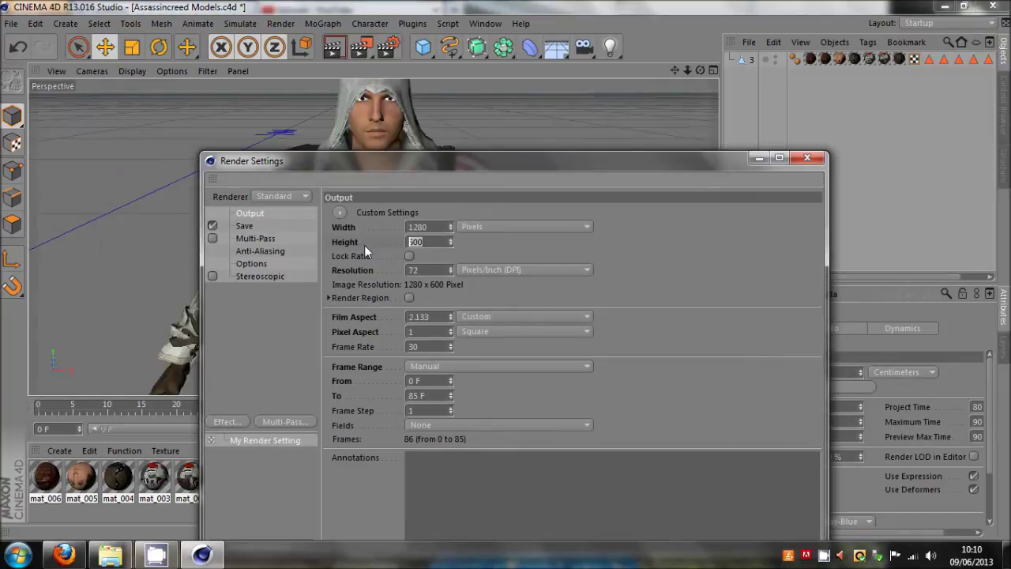
{"action": "type", "text": "720"}
{"action": "key", "text": "Return"}
{"action": "left_click", "coordinate": [807, 158]}
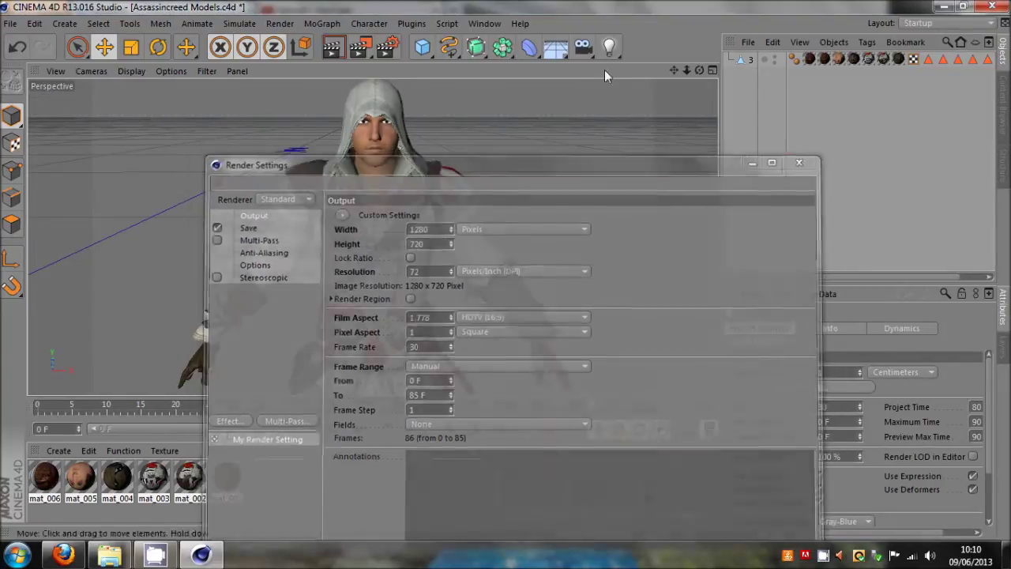
- Reframe the character in the perspective view and review the render's Save and Output settings
{"action": "left_click_drag", "start_coordinate": [684, 73], "coordinate": [504, 269]}
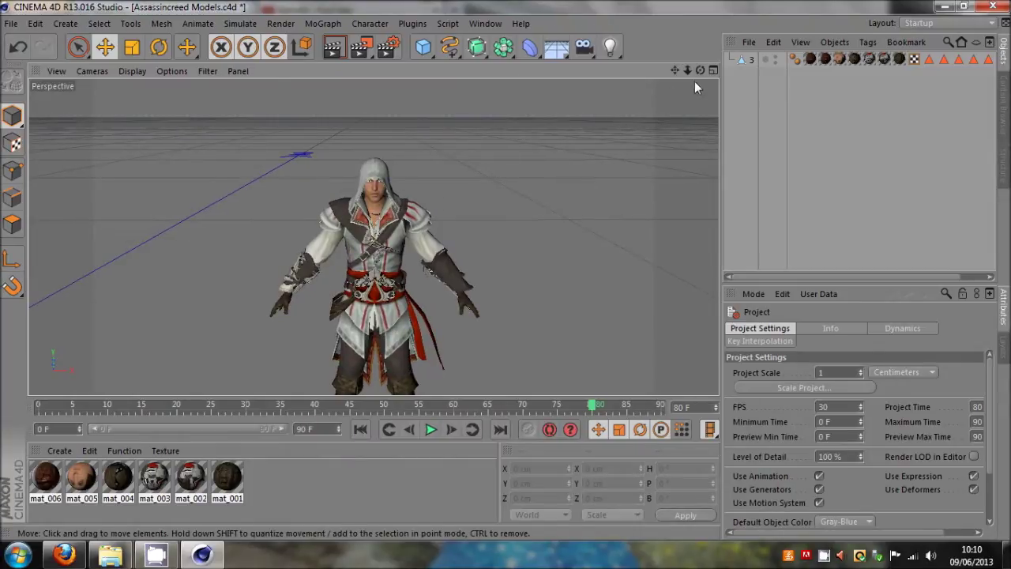
{"action": "left_click_drag", "start_coordinate": [700, 70], "coordinate": [505, 269]}
{"action": "left_click", "coordinate": [387, 52]}
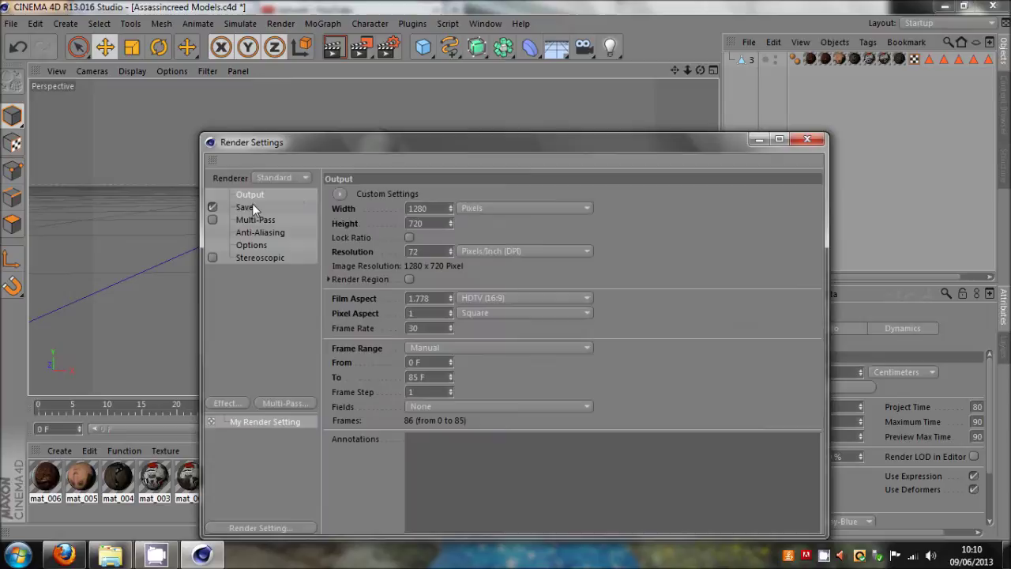
{"action": "left_click", "coordinate": [252, 205]}
{"action": "left_click", "coordinate": [250, 194]}
{"action": "left_click", "coordinate": [243, 207]}
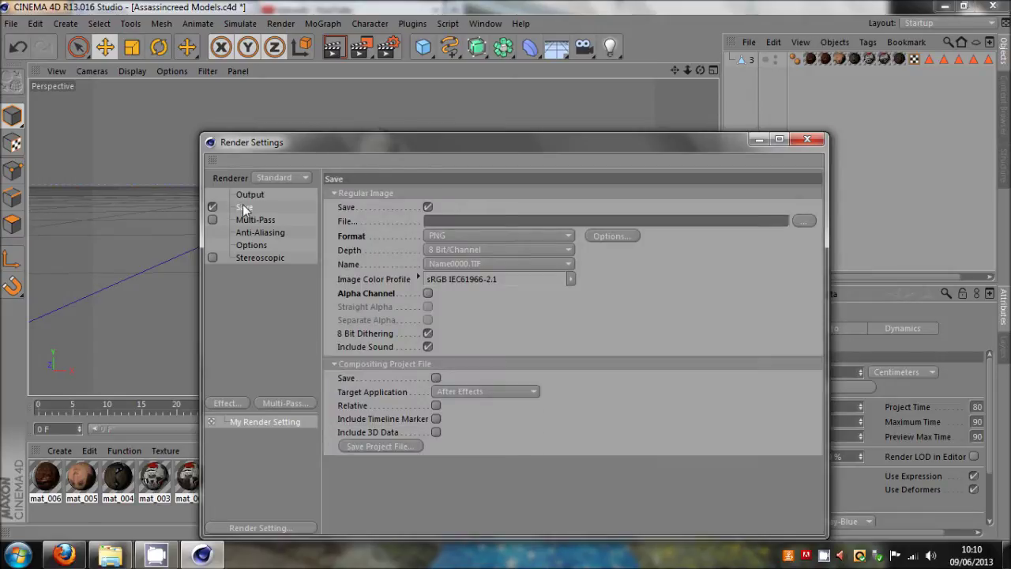
- Review the available save formats and set the render format to AVI Movie
{"action": "left_click", "coordinate": [440, 238]}
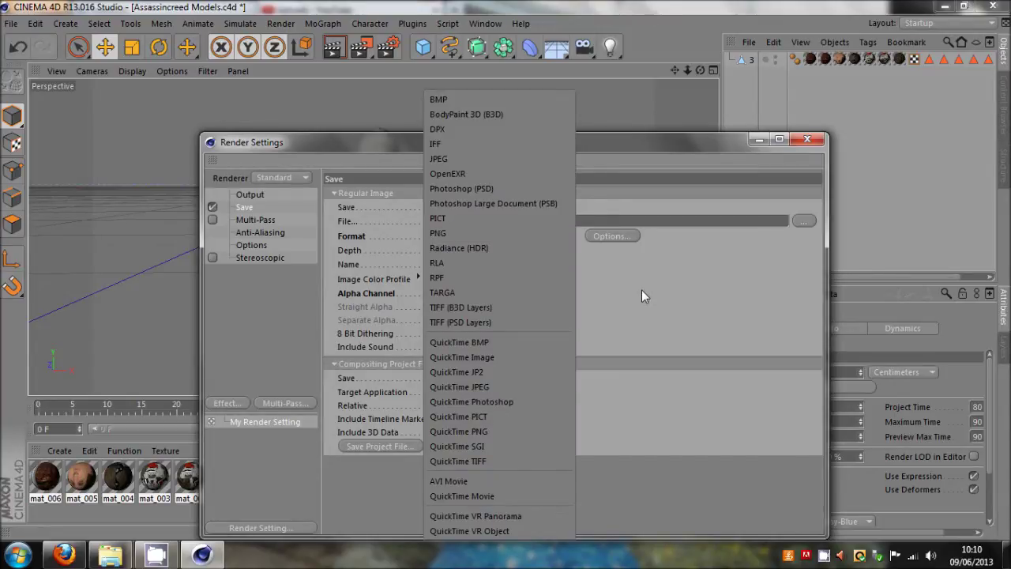
{"action": "left_click", "coordinate": [641, 290]}
{"action": "left_click", "coordinate": [472, 238]}
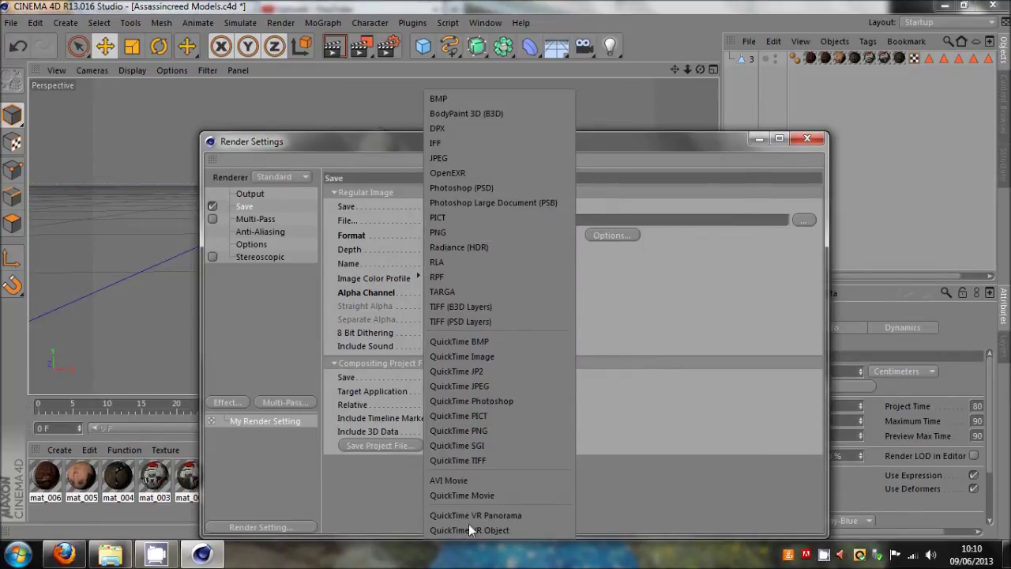
{"action": "left_click", "coordinate": [448, 481]}
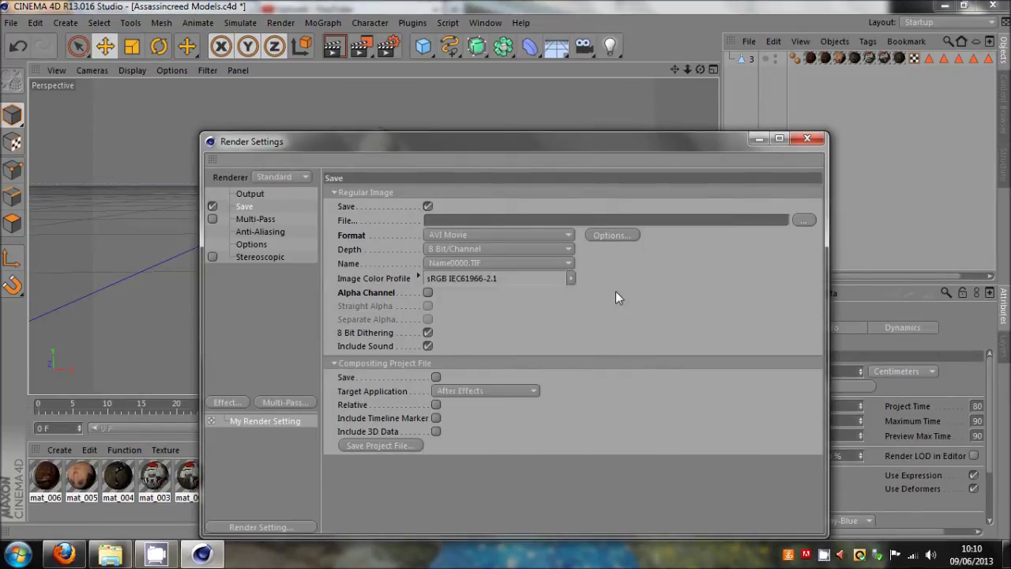
- Switch the save format to QuickTime Movie and try the H.264 compression type, cancelling the compression settings
{"action": "left_click", "coordinate": [333, 363]}
{"action": "left_click", "coordinate": [527, 234]}
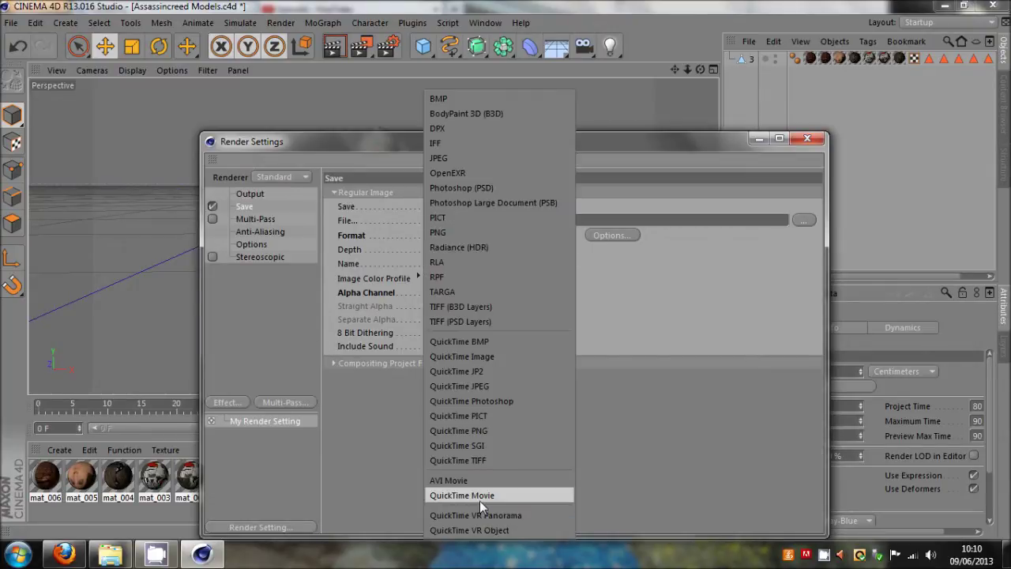
{"action": "left_click", "coordinate": [479, 501]}
{"action": "left_click", "coordinate": [608, 236]}
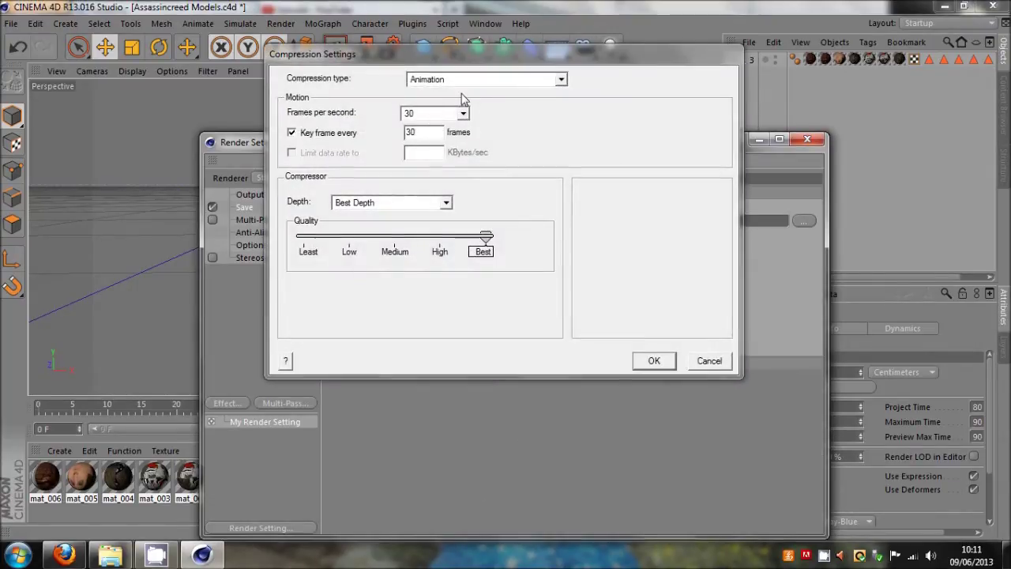
{"action": "left_click", "coordinate": [465, 80]}
{"action": "left_click", "coordinate": [424, 143]}
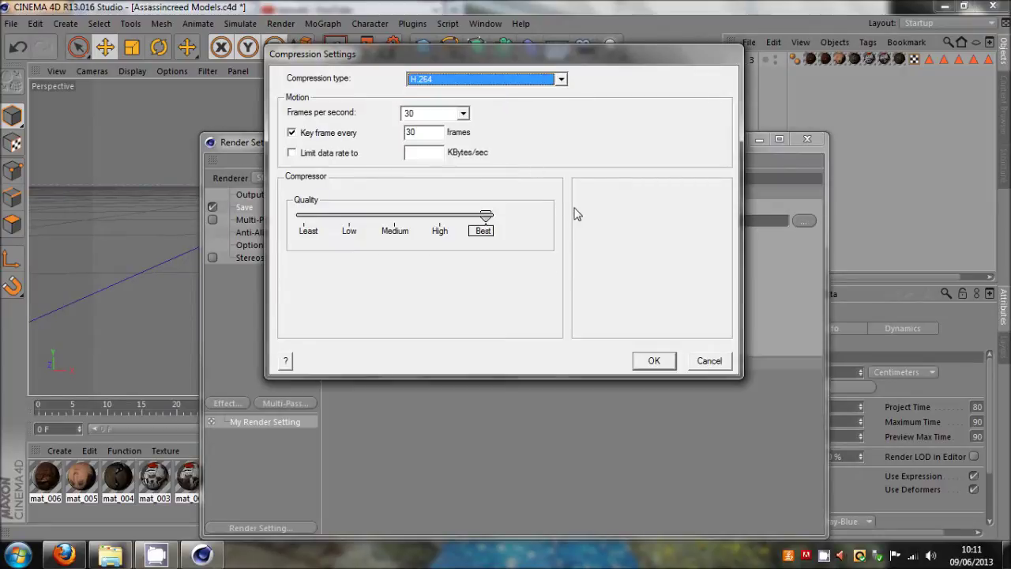
{"action": "left_click", "coordinate": [702, 361]}
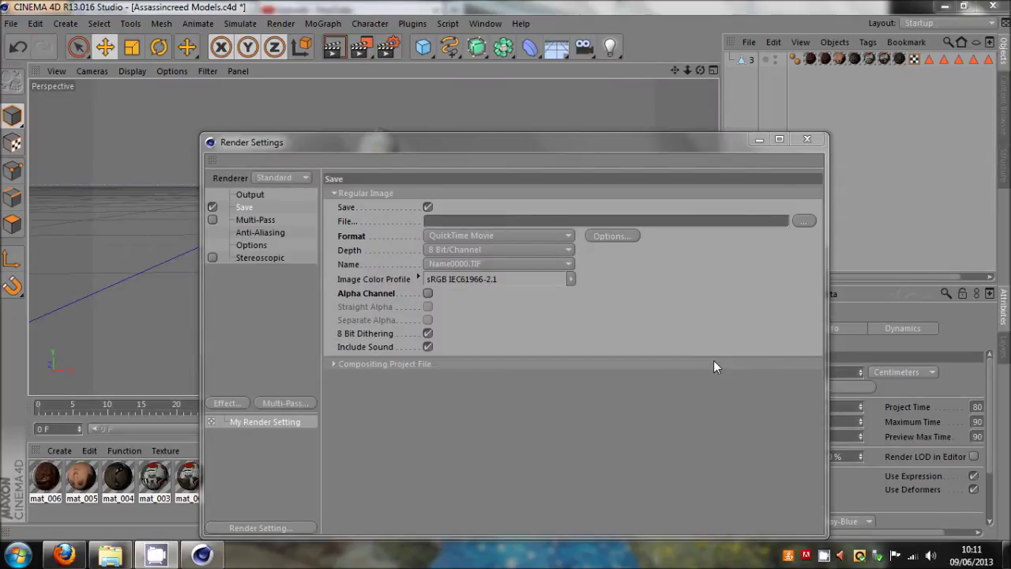
- Review the save formats again, keep QuickTime Movie, and check the character in the viewport
{"action": "left_click", "coordinate": [475, 235]}
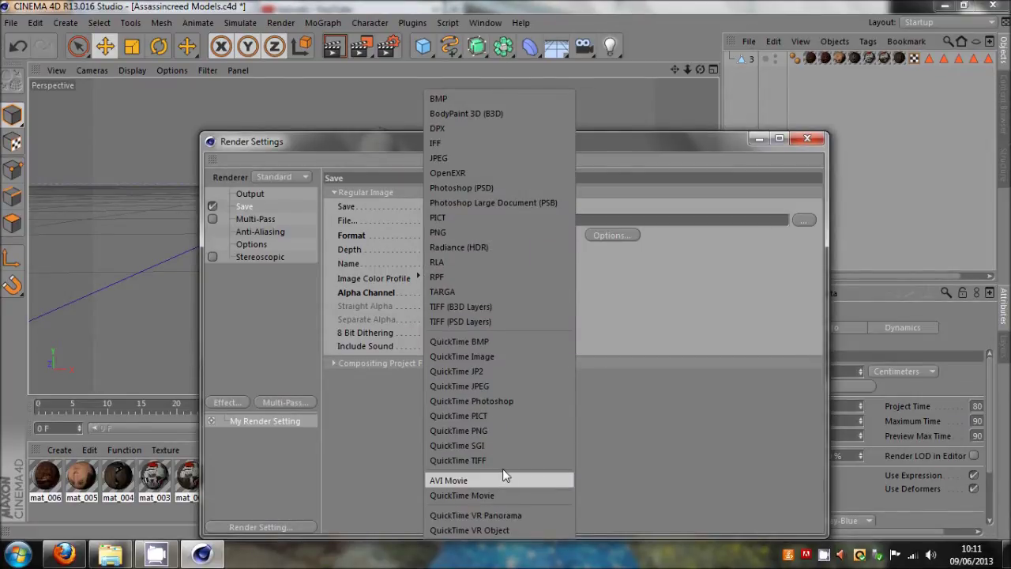
{"action": "left_click", "coordinate": [508, 494]}
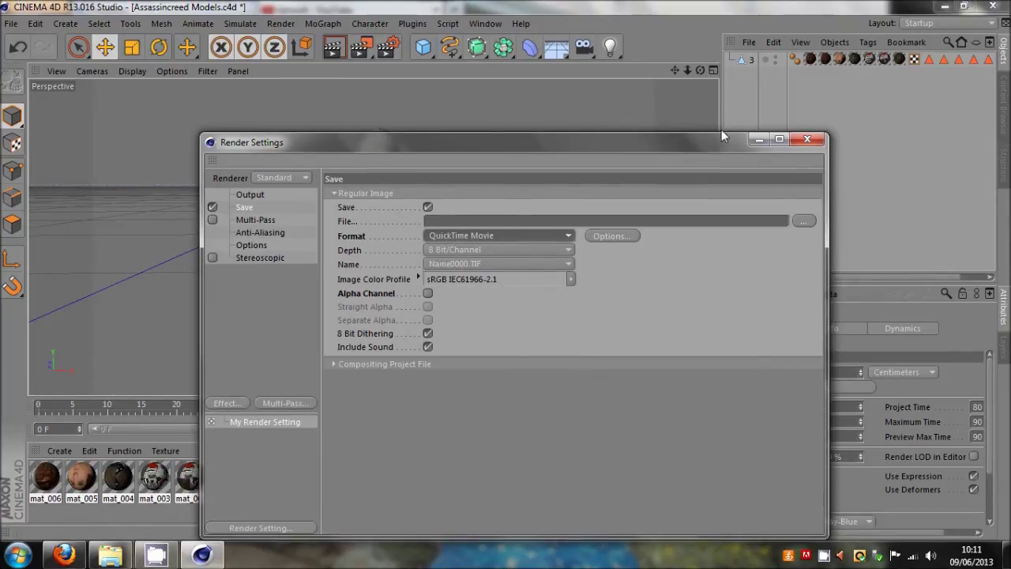
{"action": "left_click", "coordinate": [759, 138]}
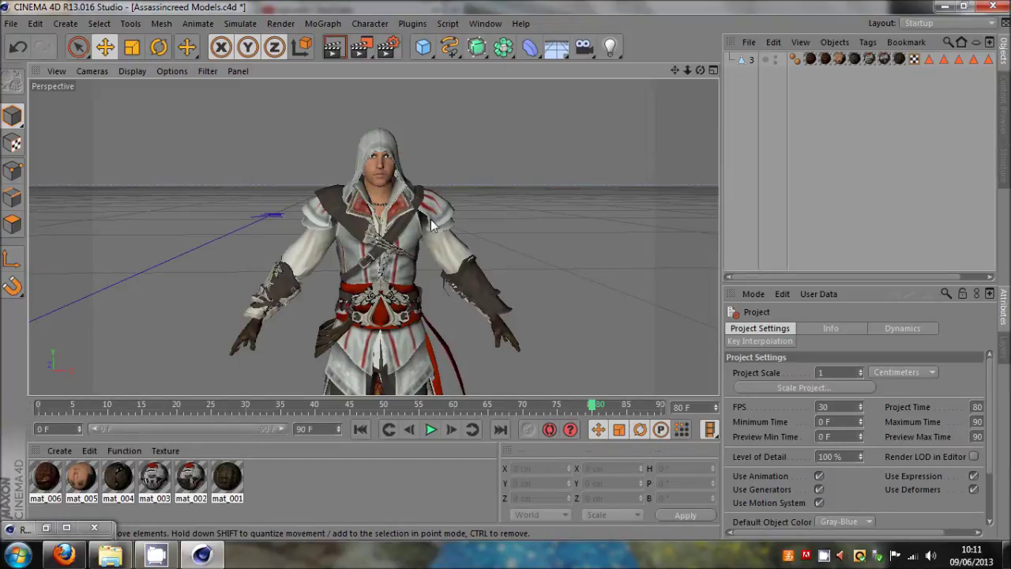
{"action": "left_click", "coordinate": [46, 527]}
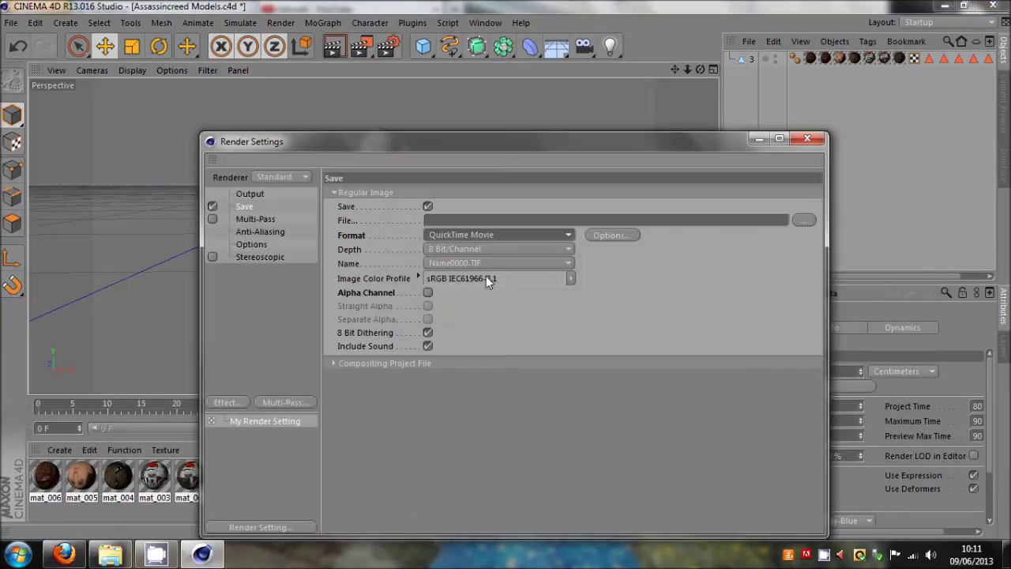
- Set the render save format to QuickTime PNG and check the Output settings
{"action": "left_click", "coordinate": [438, 219]}
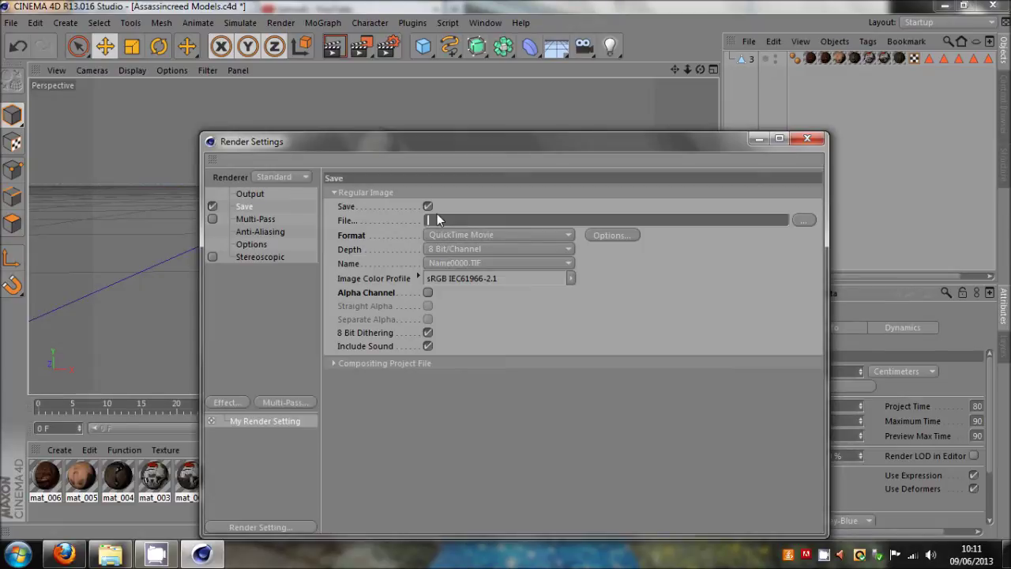
{"action": "left_click", "coordinate": [456, 235]}
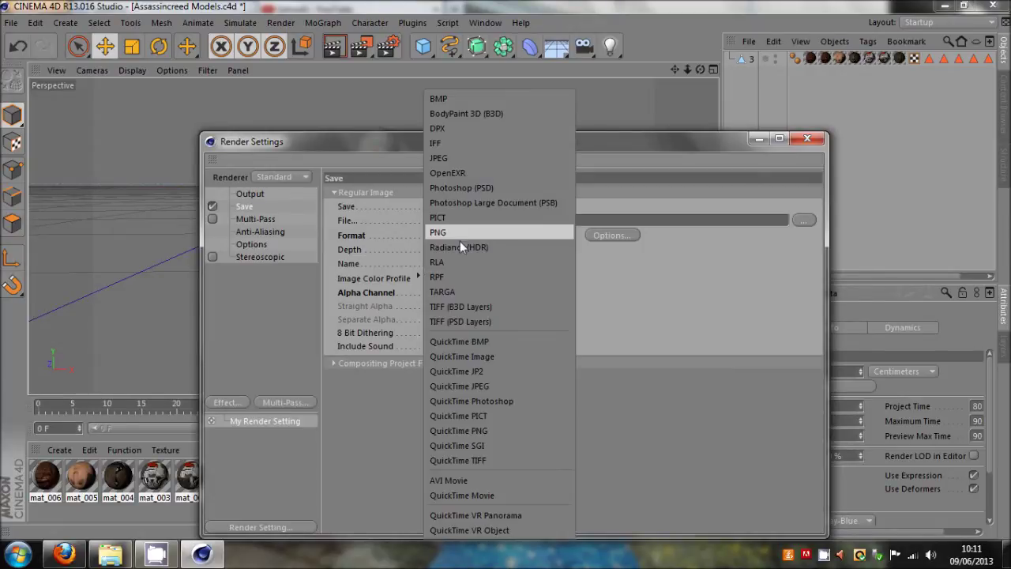
{"action": "left_click", "coordinate": [466, 431]}
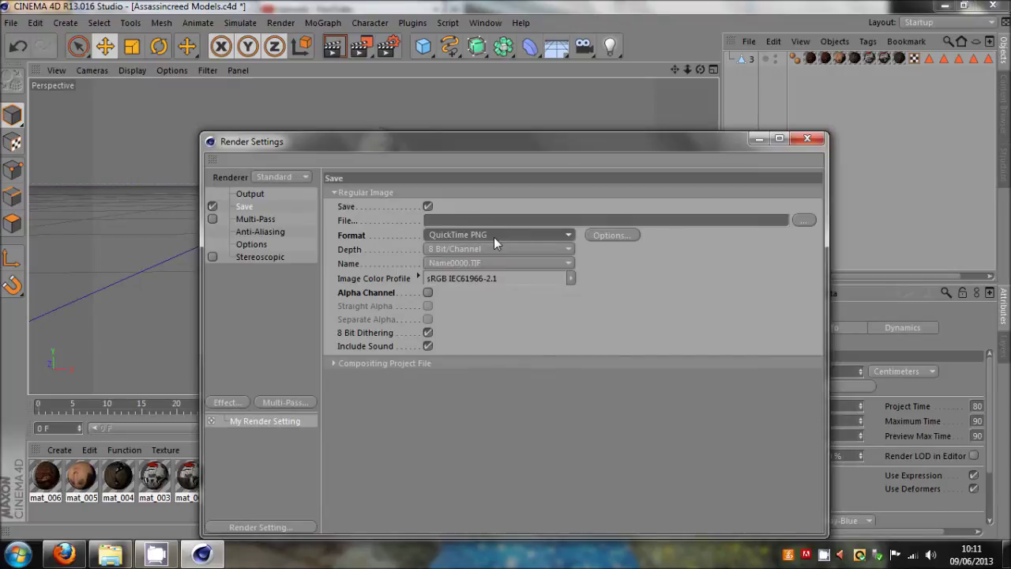
{"action": "left_click", "coordinate": [248, 194]}
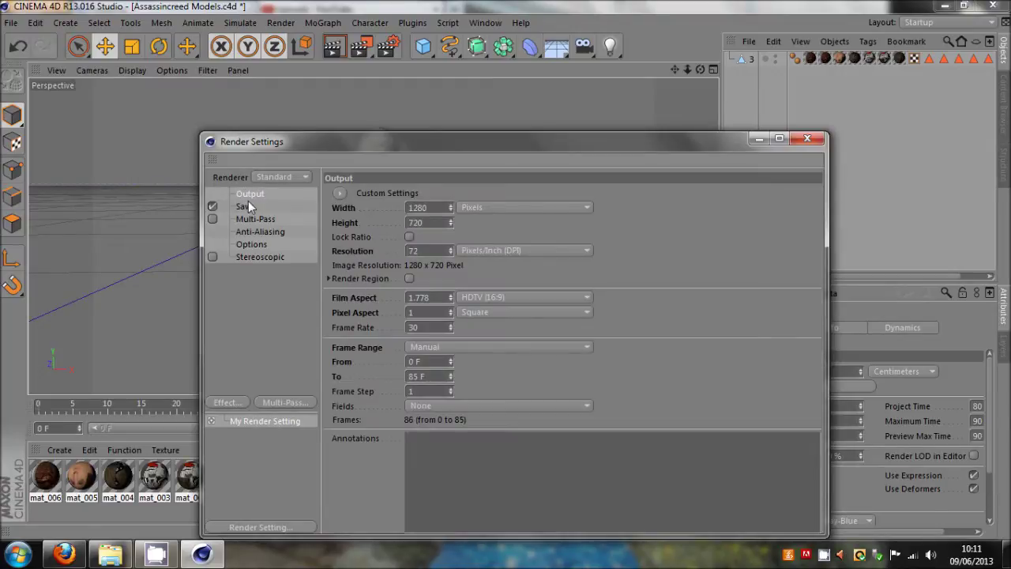
{"action": "left_click", "coordinate": [250, 205]}
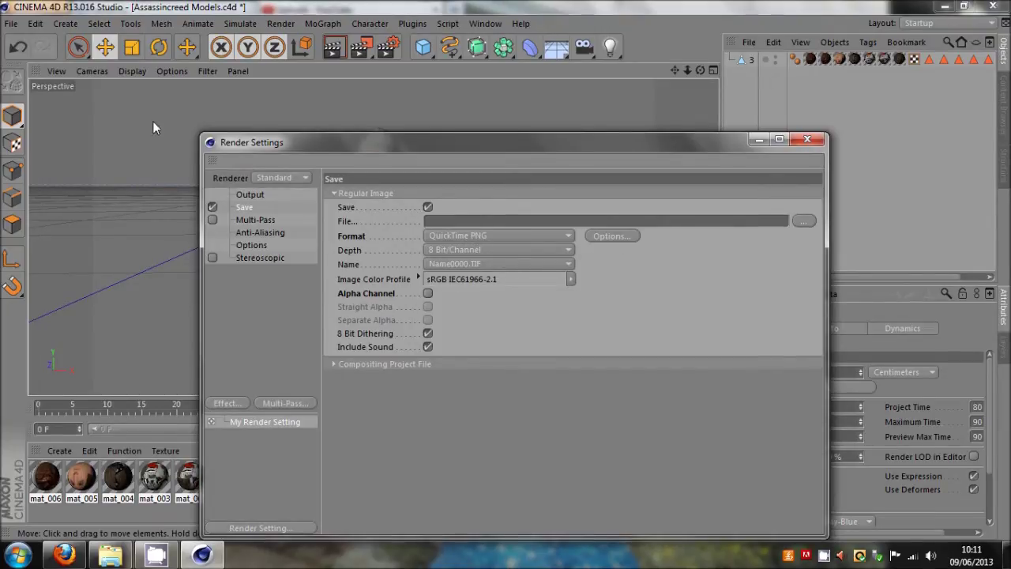
- Add a camera to the scene and dismiss the render settings window
{"action": "left_click", "coordinate": [335, 46]}
{"action": "left_click_drag", "start_coordinate": [396, 143], "coordinate": [423, 233]}
{"action": "left_click_drag", "start_coordinate": [593, 49], "coordinate": [621, 65]}
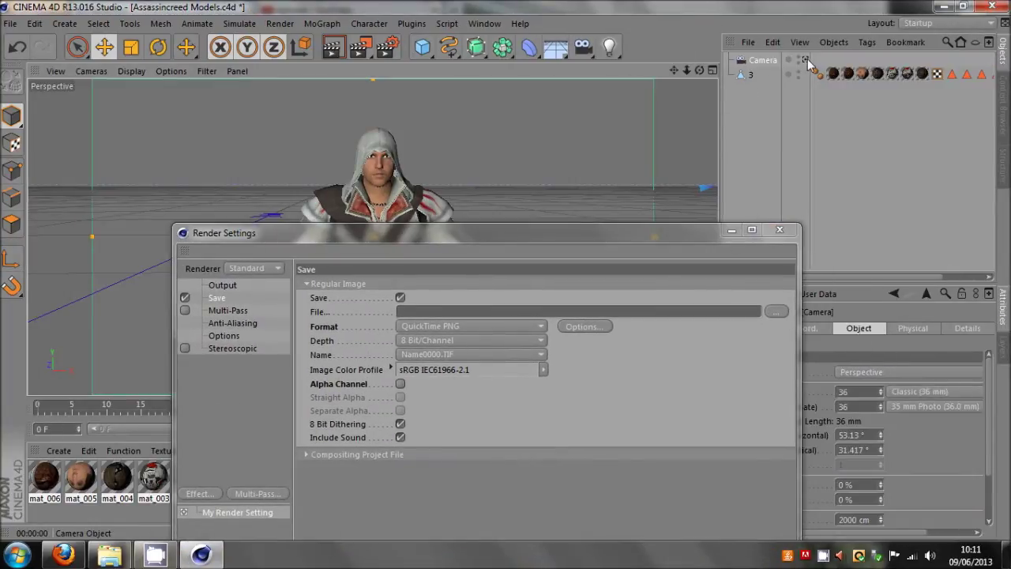
{"action": "left_click", "coordinate": [781, 230]}
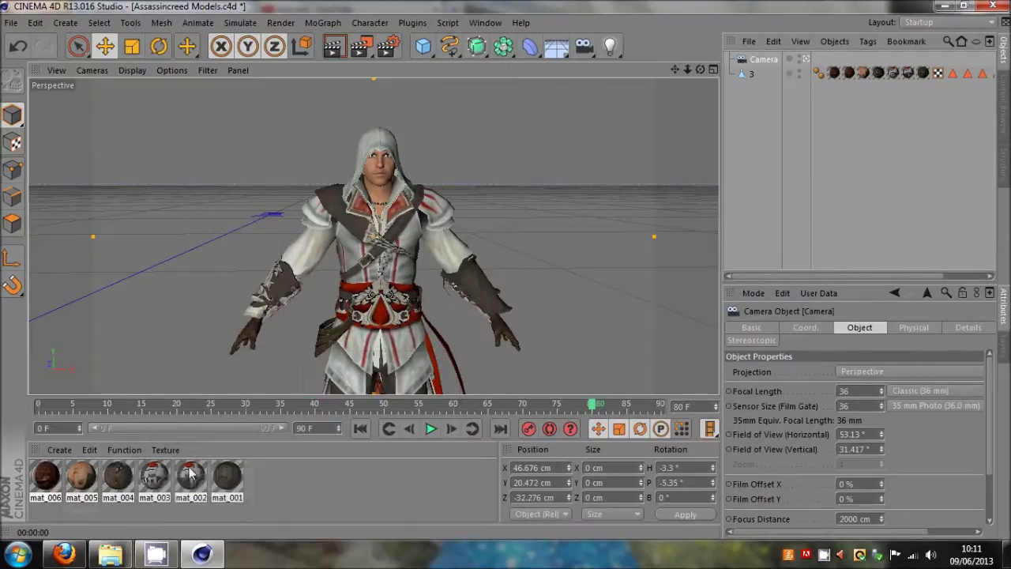
- Record camera keyframes at frames 80 and 77, and deselect the camera
{"action": "left_click", "coordinate": [529, 428]}
{"action": "left_click_drag", "start_coordinate": [593, 405], "coordinate": [572, 403]}
{"action": "scroll", "coordinate": [498, 271], "scroll_direction": "down", "scroll_amount": 3}
{"action": "left_click", "coordinate": [529, 428]}
{"action": "left_click", "coordinate": [593, 165]}
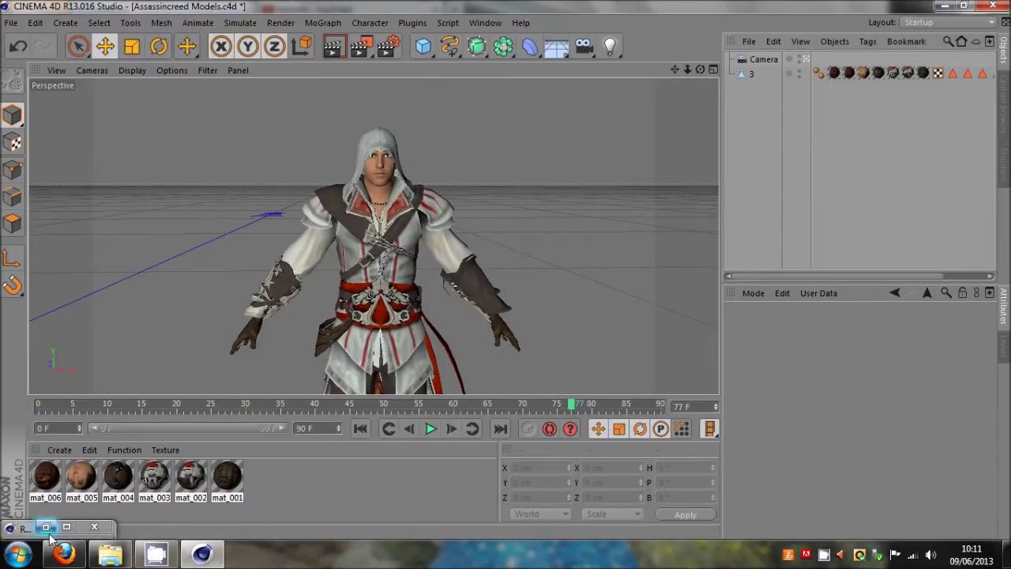
- Browse for the render's save file location and create a folder named "render" on the Desktop
{"action": "left_click", "coordinate": [359, 46]}
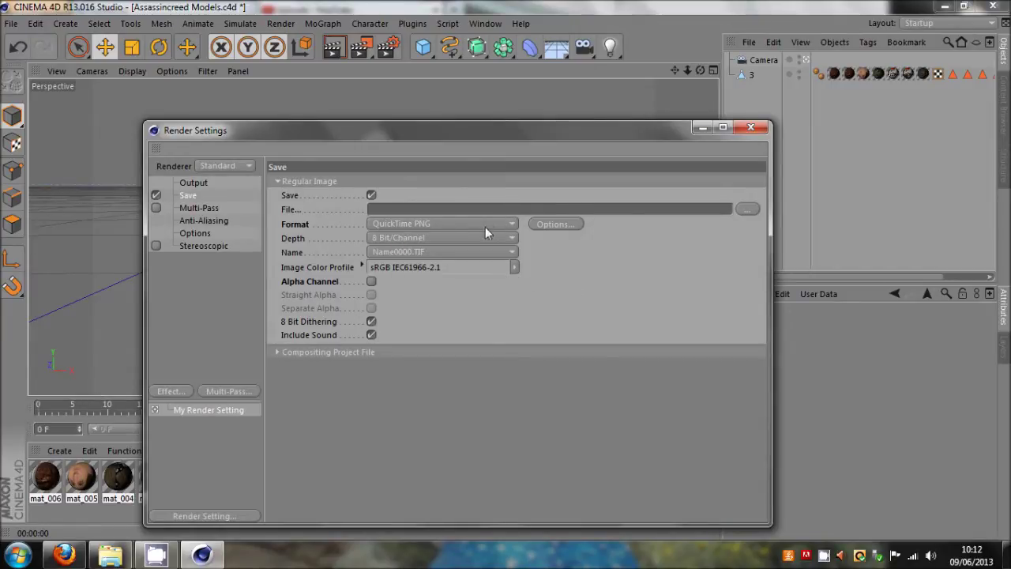
{"action": "left_click", "coordinate": [756, 211]}
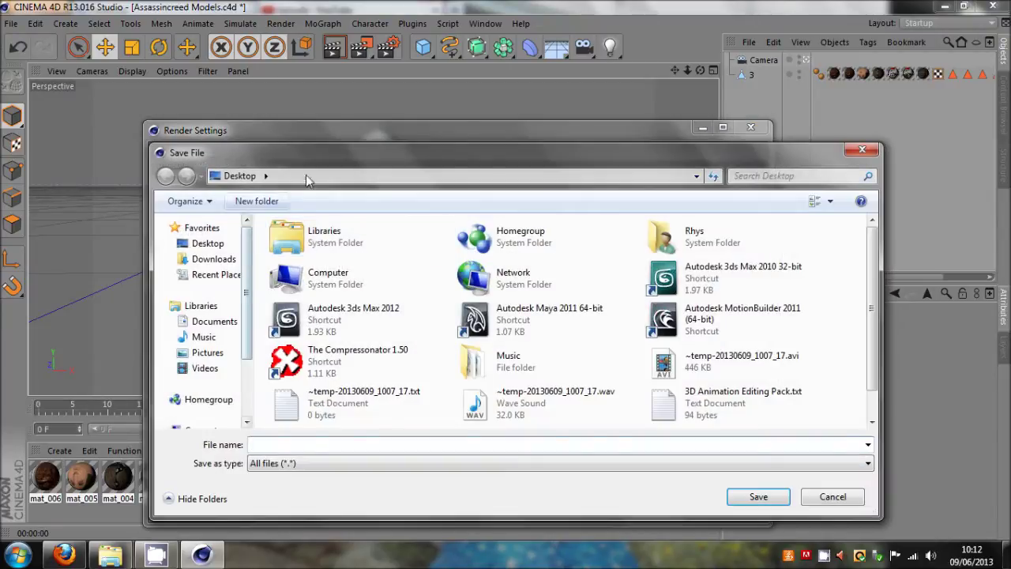
{"action": "left_click_drag", "start_coordinate": [319, 155], "coordinate": [341, 134]}
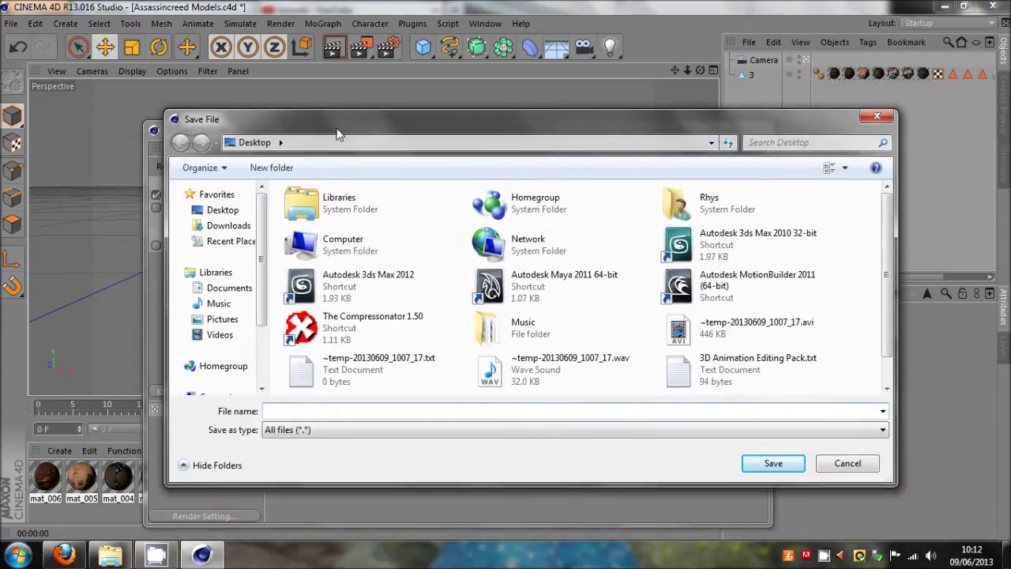
{"action": "left_click", "coordinate": [271, 167]}
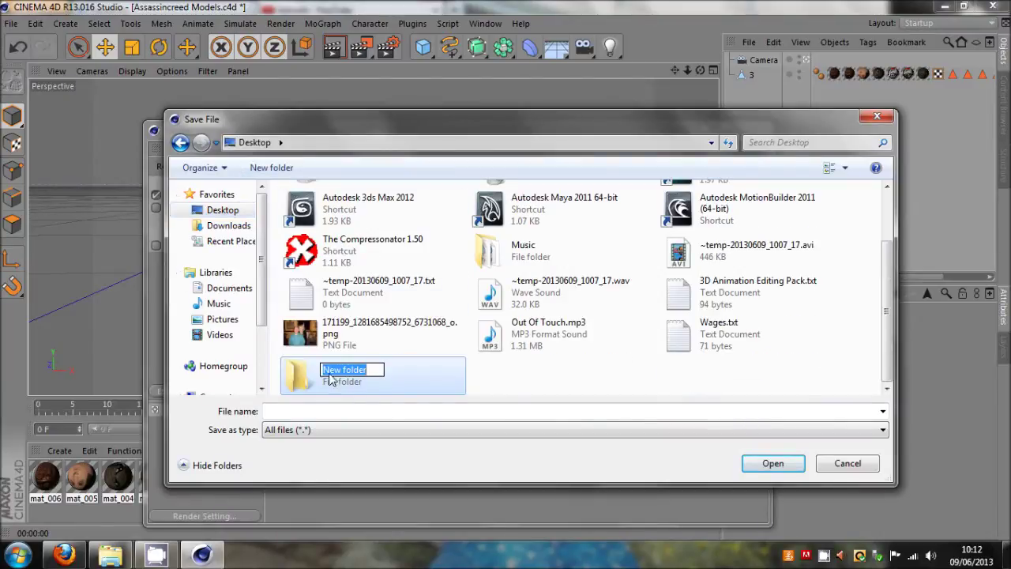
{"action": "type", "text": "render"}
{"action": "key", "text": "Return"}
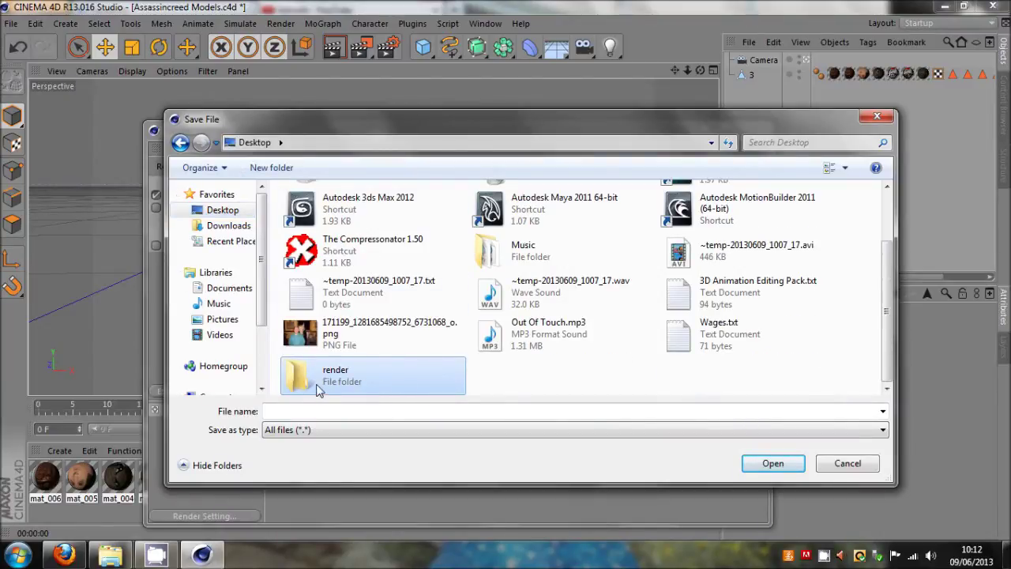
- Set the render output file to dsgs inside the new render folder
{"action": "double_click", "coordinate": [416, 386]}
{"action": "left_click", "coordinate": [383, 409]}
{"action": "type", "text": "dsgs"}
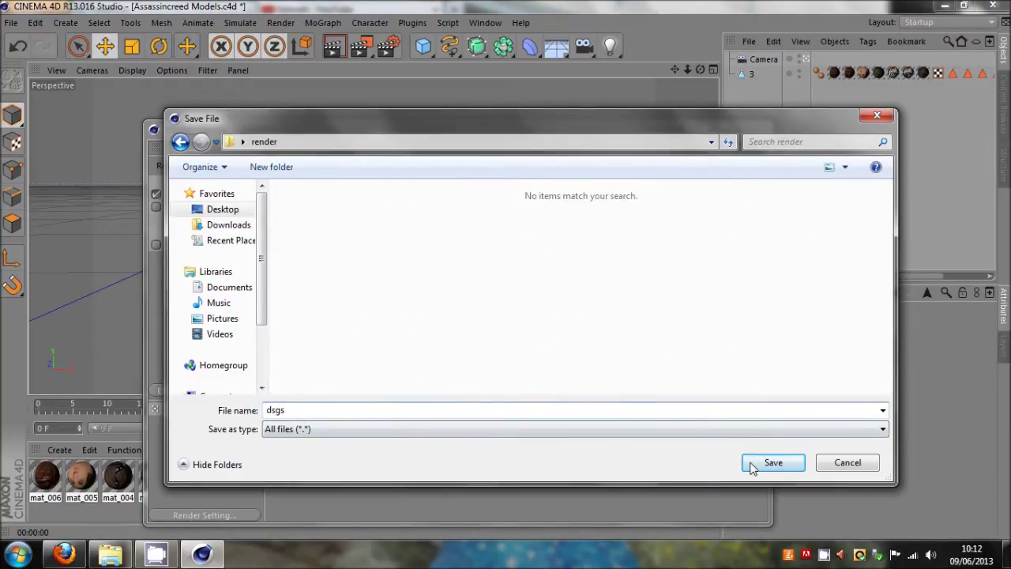
{"action": "left_click", "coordinate": [753, 466]}
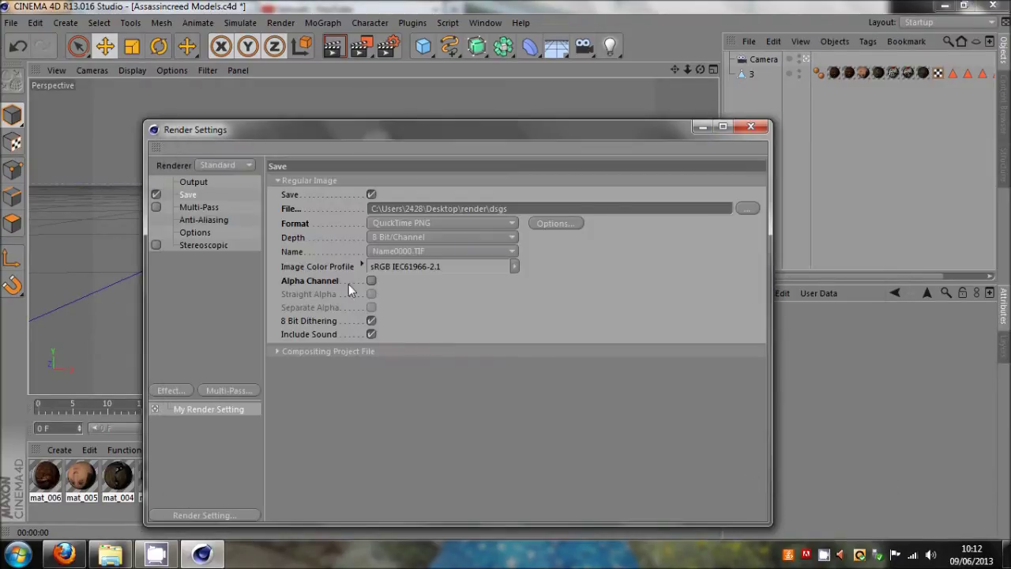
- Render the animation to the Picture Viewer and open the Desktop render folder to check the saved frames
{"action": "left_click", "coordinate": [752, 127]}
{"action": "left_click", "coordinate": [360, 57]}
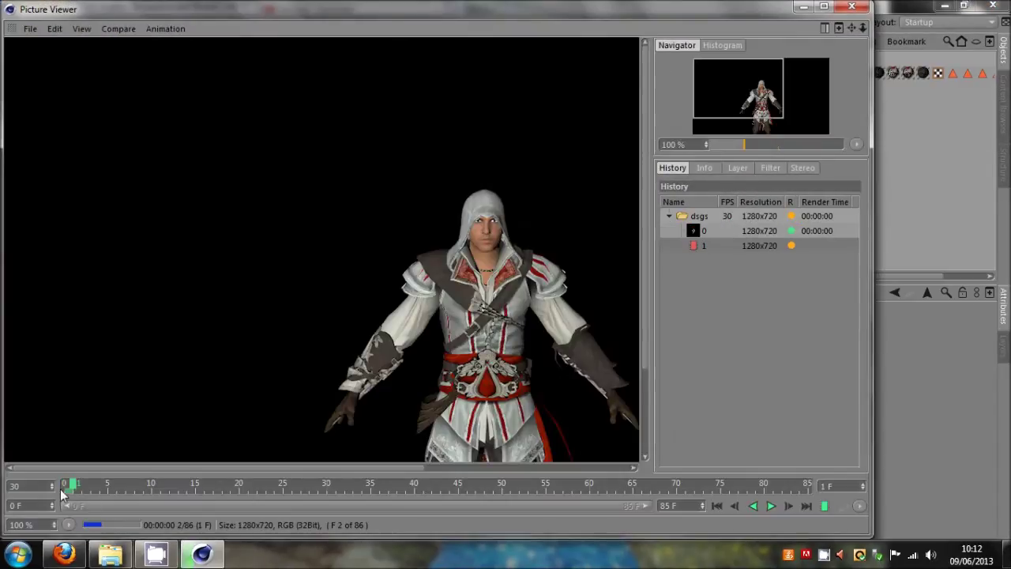
{"action": "left_click", "coordinate": [115, 556]}
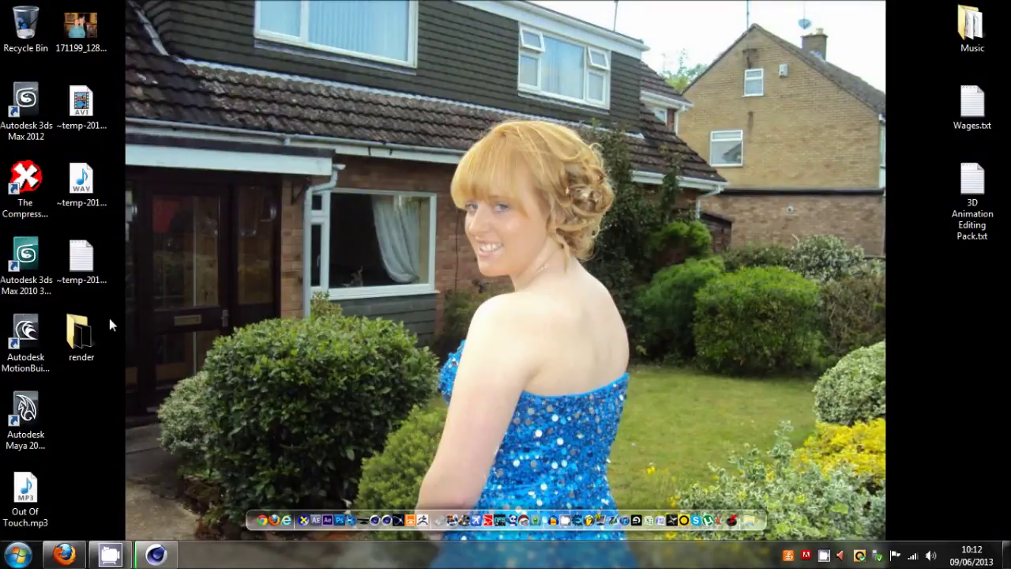
{"action": "double_click", "coordinate": [107, 320]}
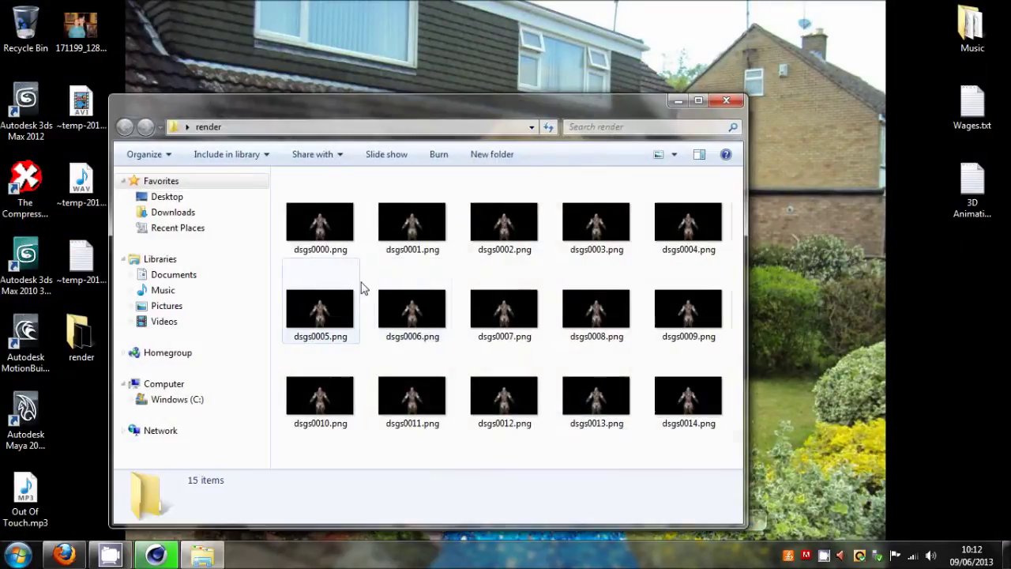
- Zoom the Picture Viewer image out to 54% and check the render folder again for new frames
{"action": "left_click", "coordinate": [156, 555]}
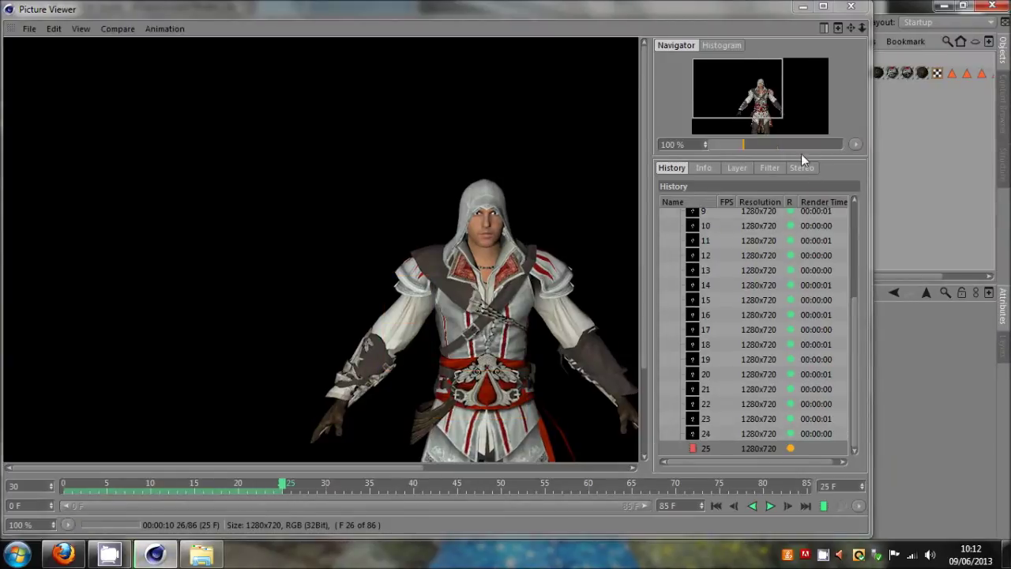
{"action": "left_click_drag", "start_coordinate": [738, 146], "coordinate": [735, 147]}
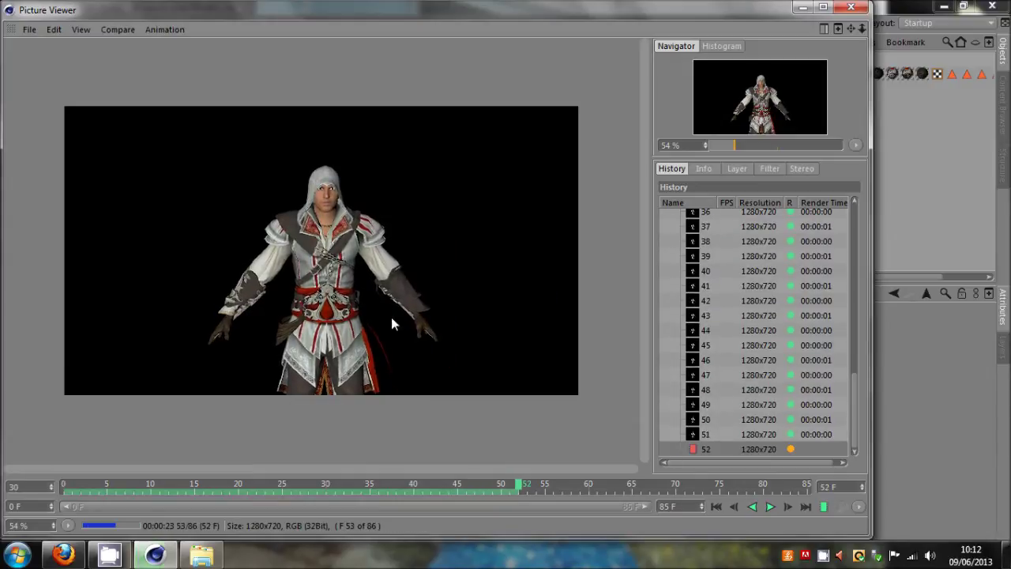
{"action": "left_click", "coordinate": [211, 557]}
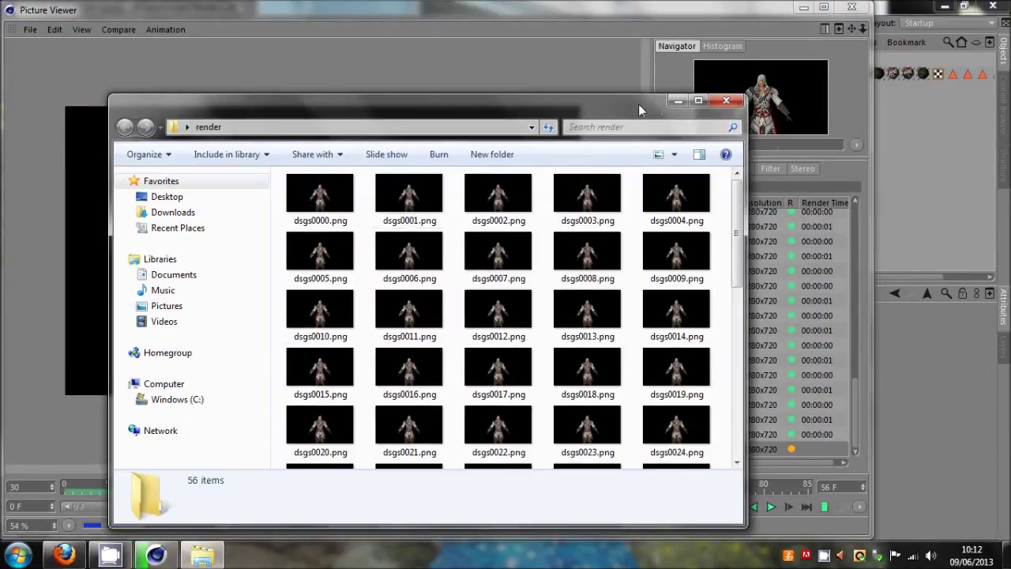
{"action": "left_click", "coordinate": [682, 101]}
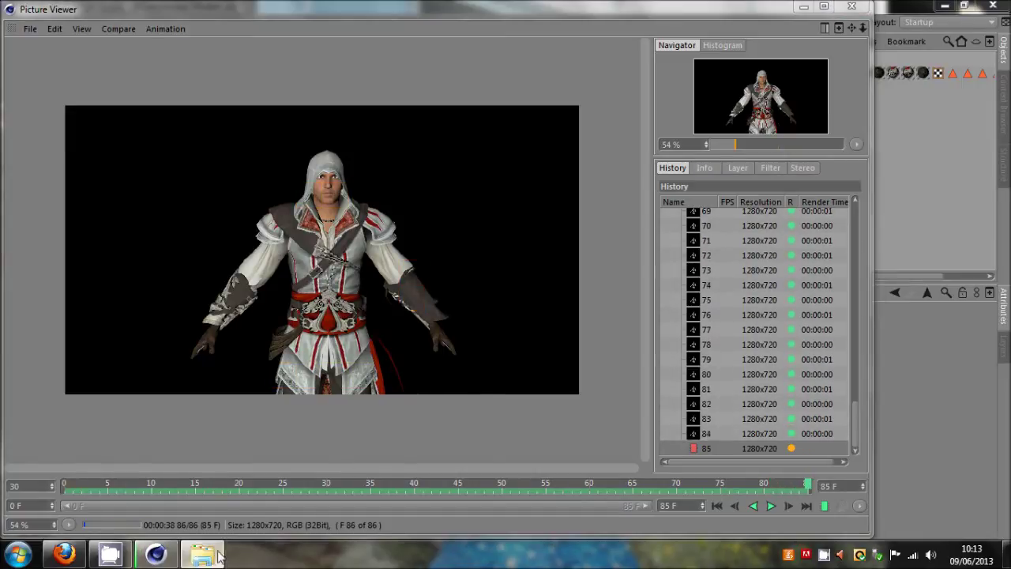
- Inspect the rendered frames dsgs0006.png and dsgs0000.png in the render folder, and return to the Picture Viewer
{"action": "left_click", "coordinate": [203, 553]}
{"action": "left_click", "coordinate": [409, 257]}
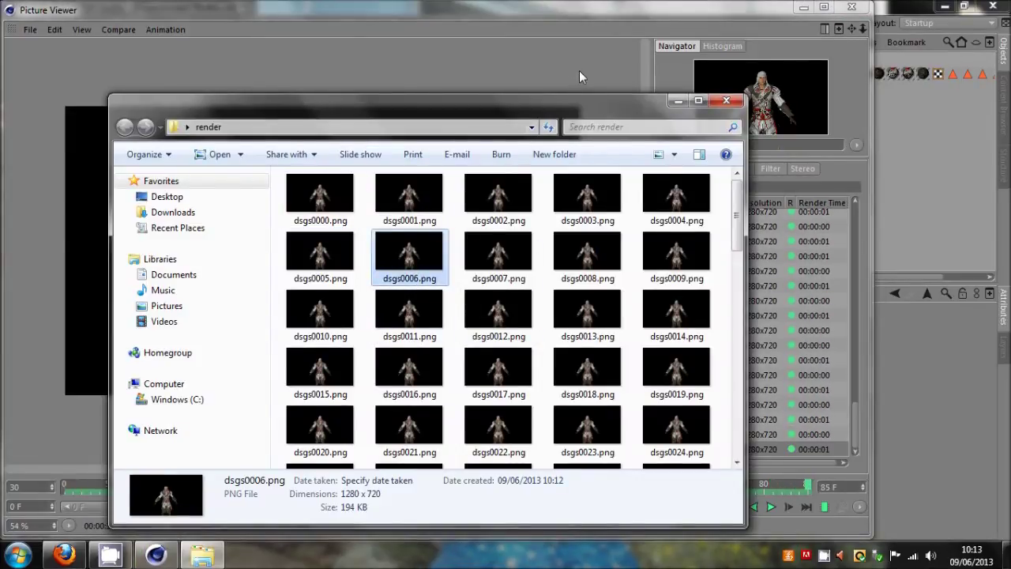
{"action": "left_click", "coordinate": [313, 198]}
{"action": "left_click", "coordinate": [629, 11]}
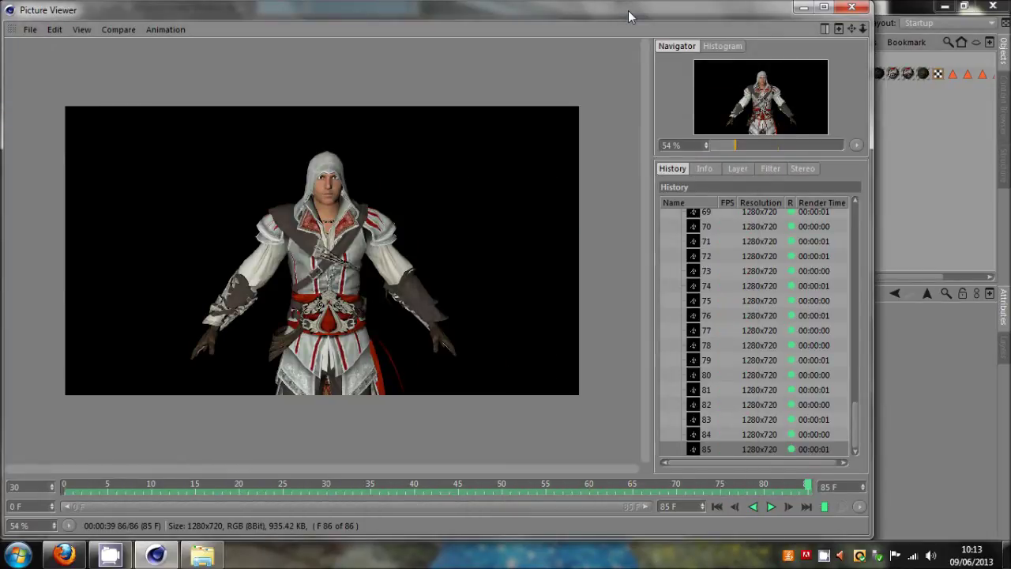
- Close the Picture Viewer and launch Adobe After Effects CS6, keeping the render folder open on the desktop
{"action": "left_click", "coordinate": [945, 6]}
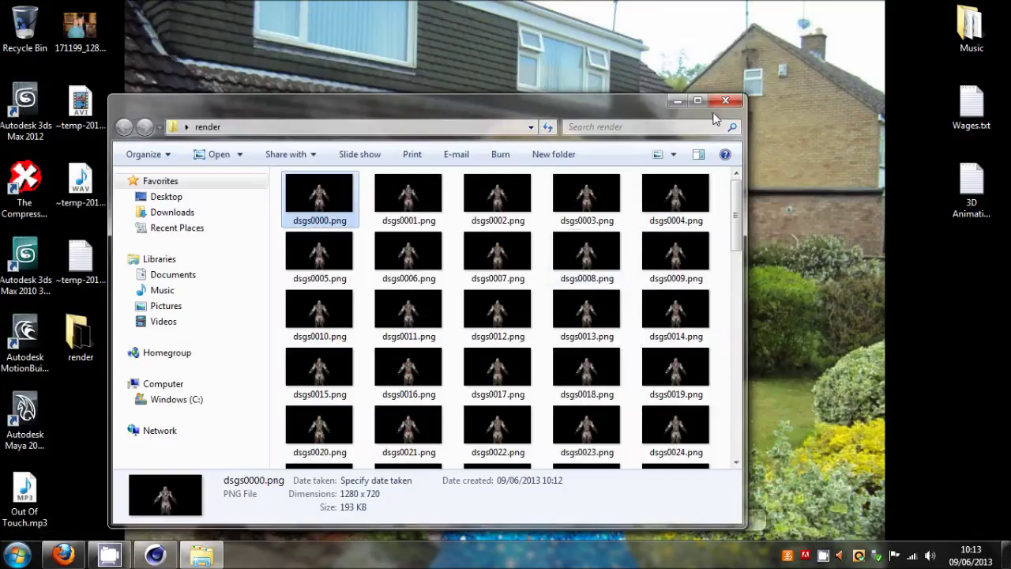
{"action": "left_click", "coordinate": [672, 102]}
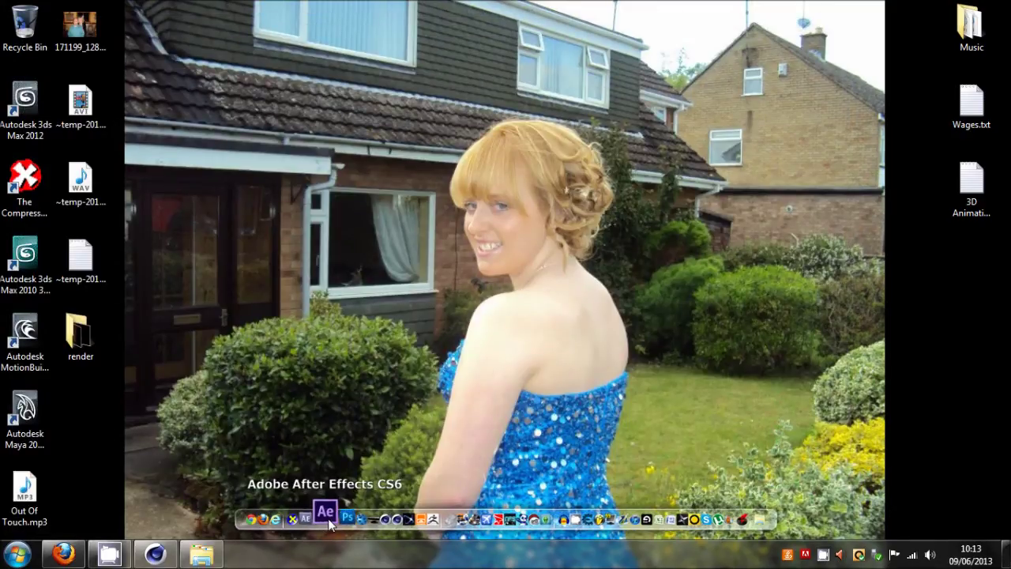
{"action": "left_click", "coordinate": [156, 555]}
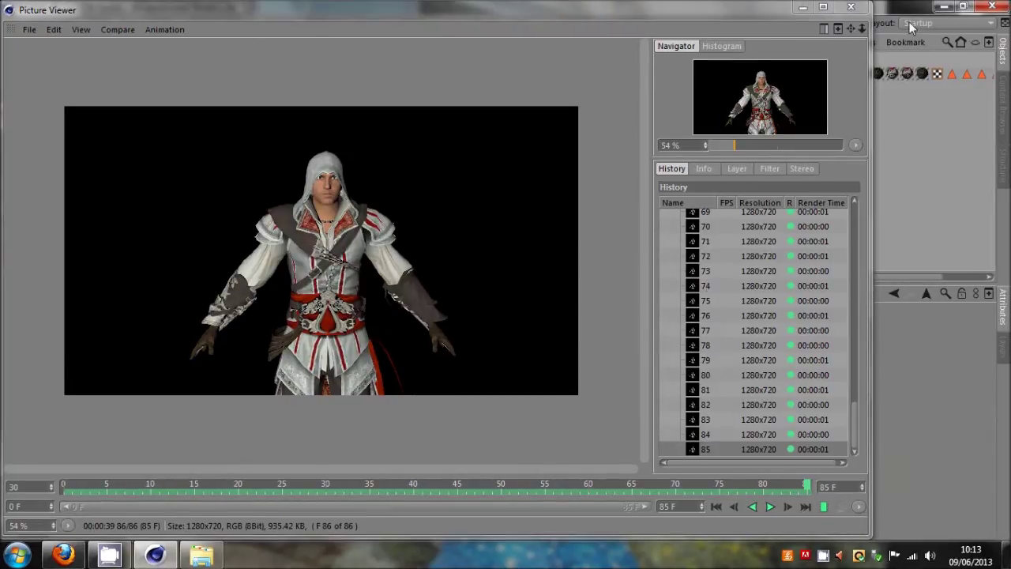
{"action": "left_click", "coordinate": [851, 7]}
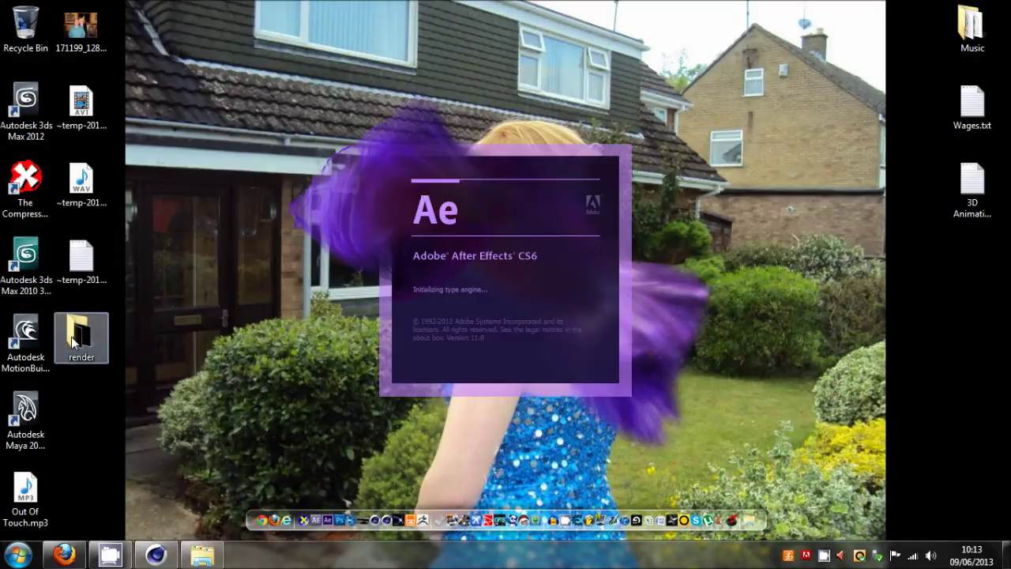
{"action": "double_click", "coordinate": [73, 340]}
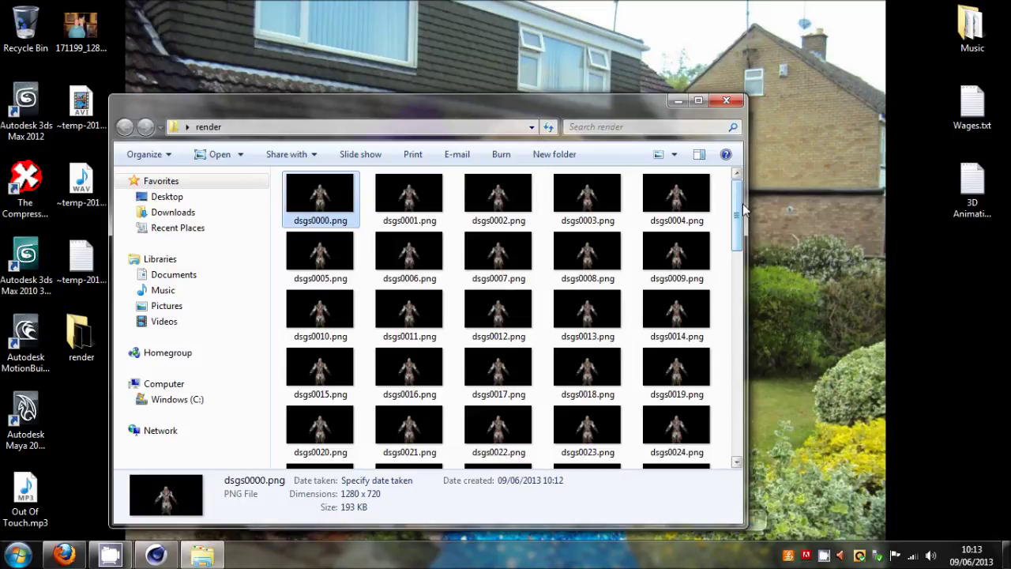
{"action": "left_click_drag", "start_coordinate": [674, 109], "coordinate": [733, 77]}
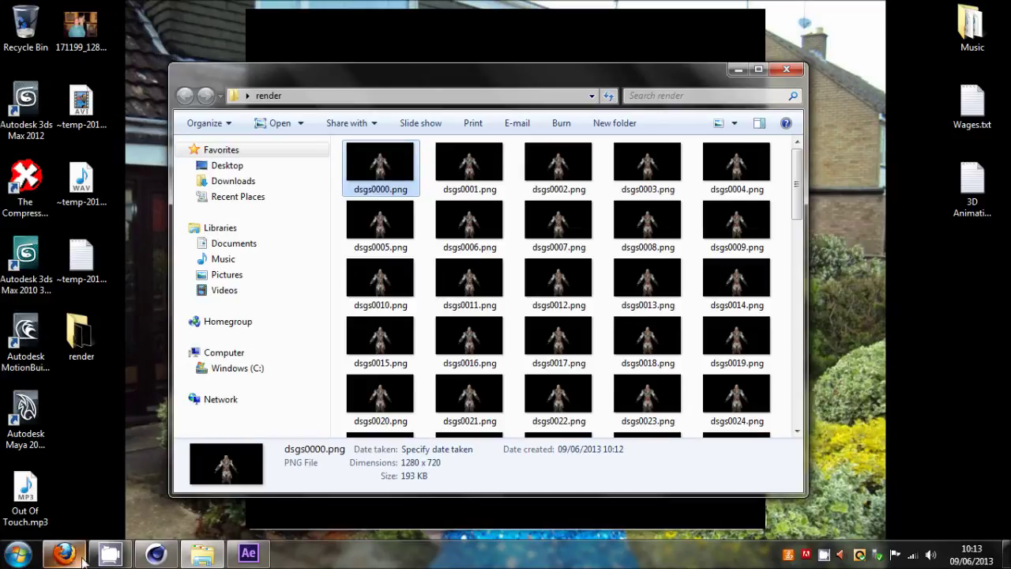
- Switch to CINEMA 4D, review the render's Output size, save format and file path, and leave for After Effects
{"action": "left_click", "coordinate": [155, 553]}
{"action": "left_click", "coordinate": [386, 49]}
{"action": "left_click", "coordinate": [208, 184]}
{"action": "left_click", "coordinate": [370, 196]}
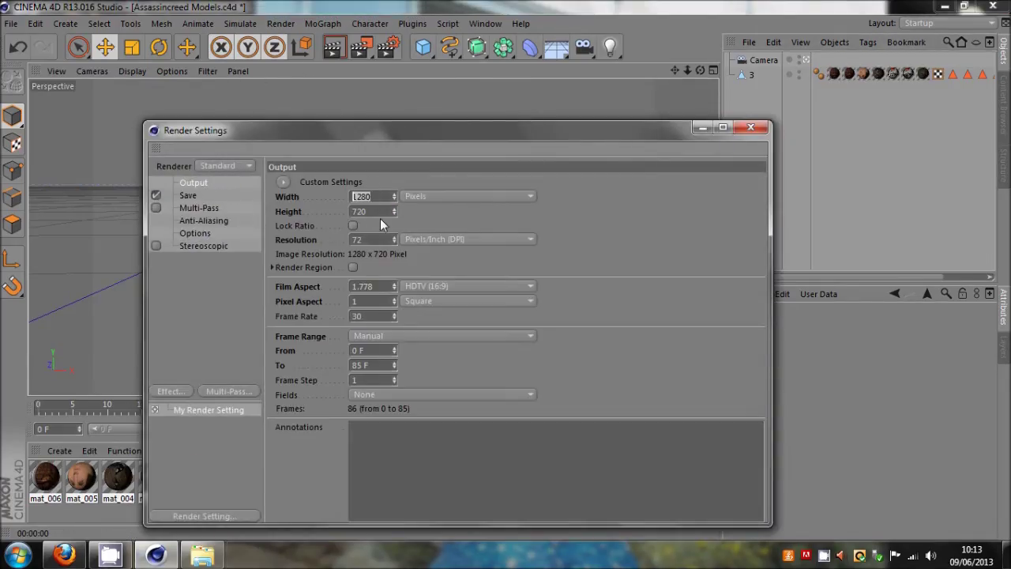
{"action": "left_click", "coordinate": [191, 197]}
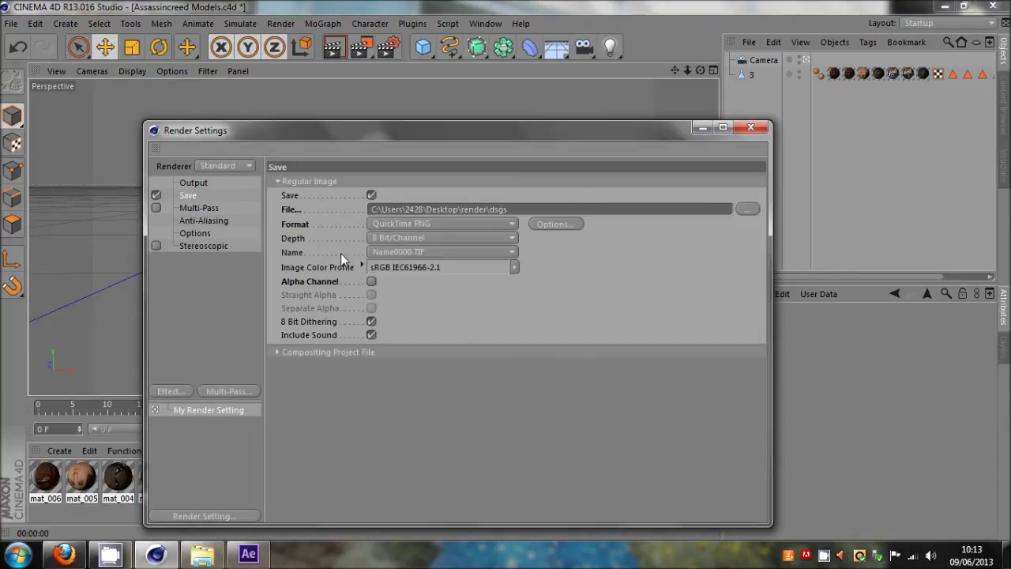
{"action": "left_click", "coordinate": [392, 224]}
{"action": "left_click", "coordinate": [471, 247]}
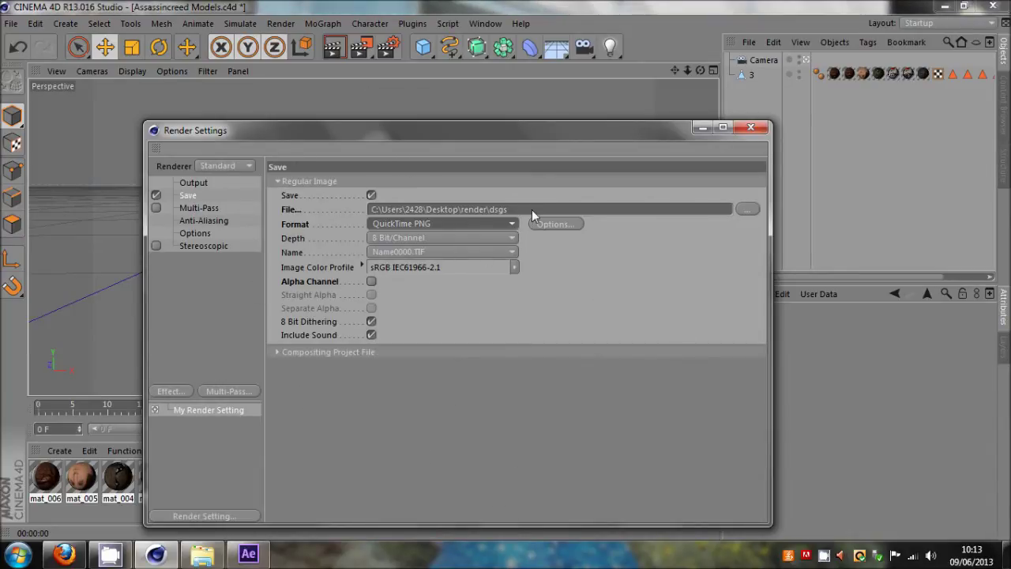
{"action": "left_click_drag", "start_coordinate": [532, 209], "coordinate": [355, 212]}
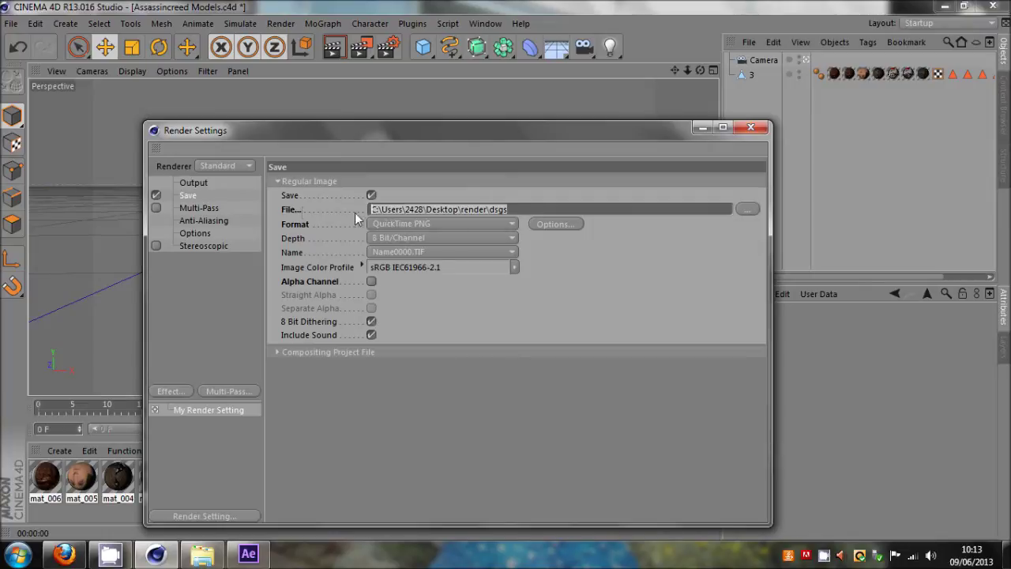
{"action": "left_click", "coordinate": [751, 127]}
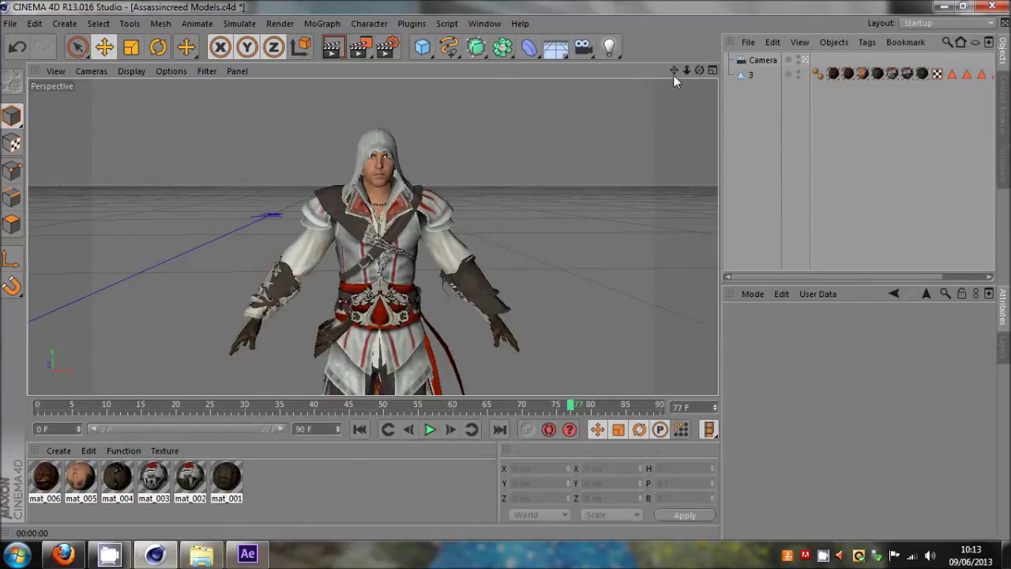
{"action": "left_click", "coordinate": [944, 6]}
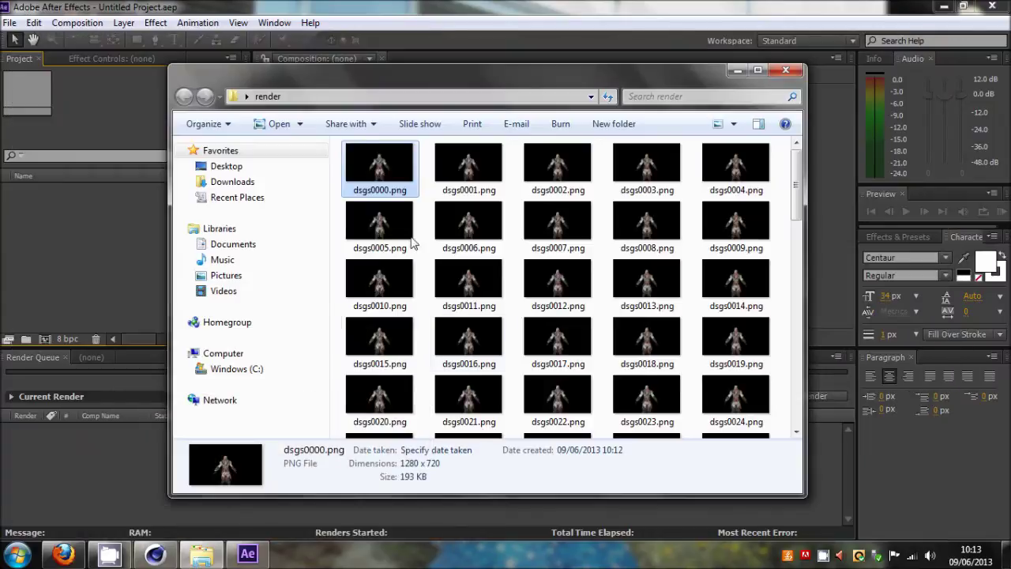
- Import the render folder's frames into the After Effects project as a PNG sequence, starting from dsgs0000.png
{"action": "left_click", "coordinate": [124, 260]}
{"action": "right_click", "coordinate": [126, 255]}
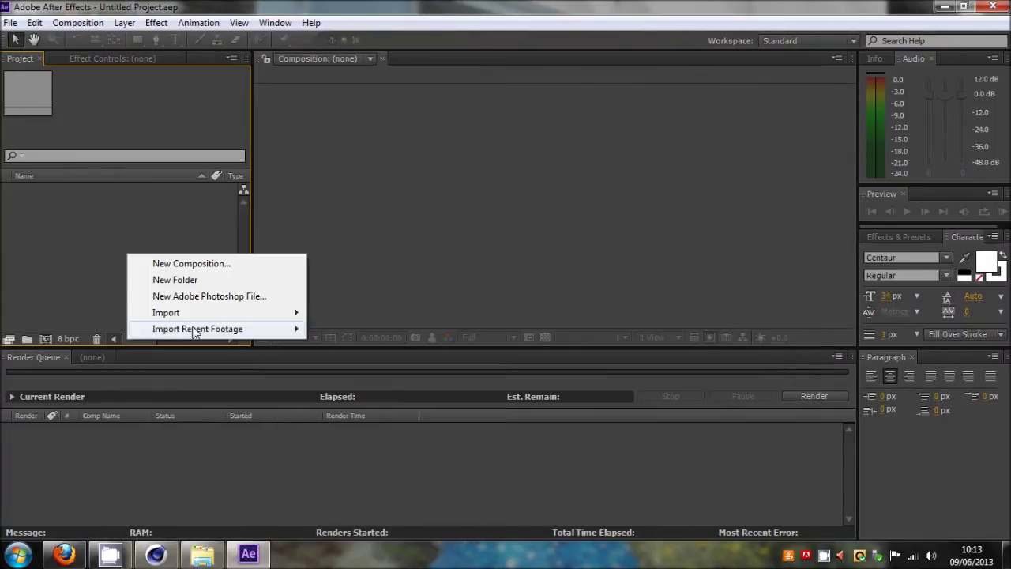
{"action": "mouse_move", "coordinate": [229, 312]}
{"action": "left_click", "coordinate": [341, 315]}
{"action": "left_click", "coordinate": [61, 143]}
{"action": "scroll", "coordinate": [669, 150], "scroll_direction": "down", "scroll_amount": 2}
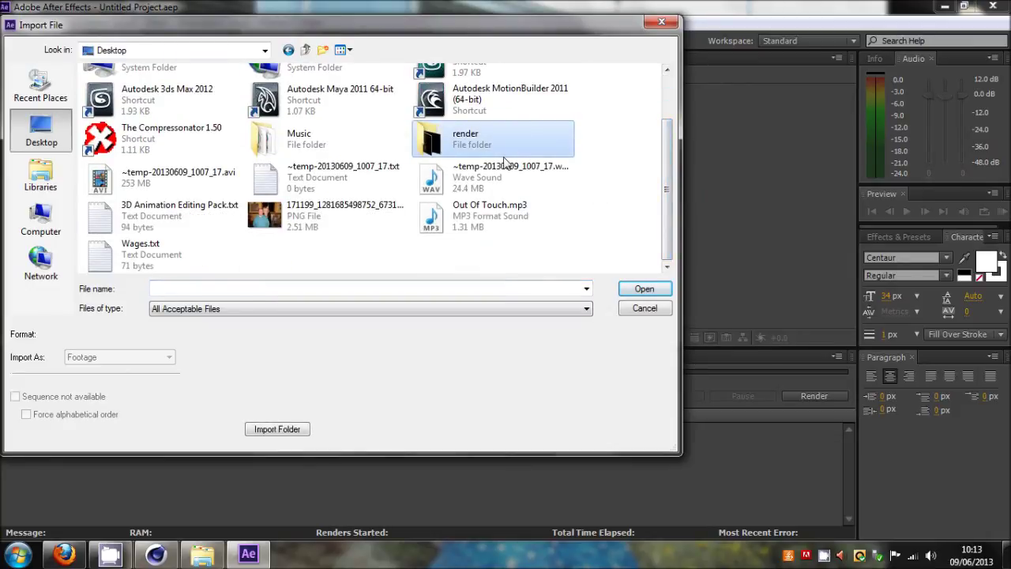
{"action": "double_click", "coordinate": [484, 137]}
{"action": "left_click", "coordinate": [133, 136]}
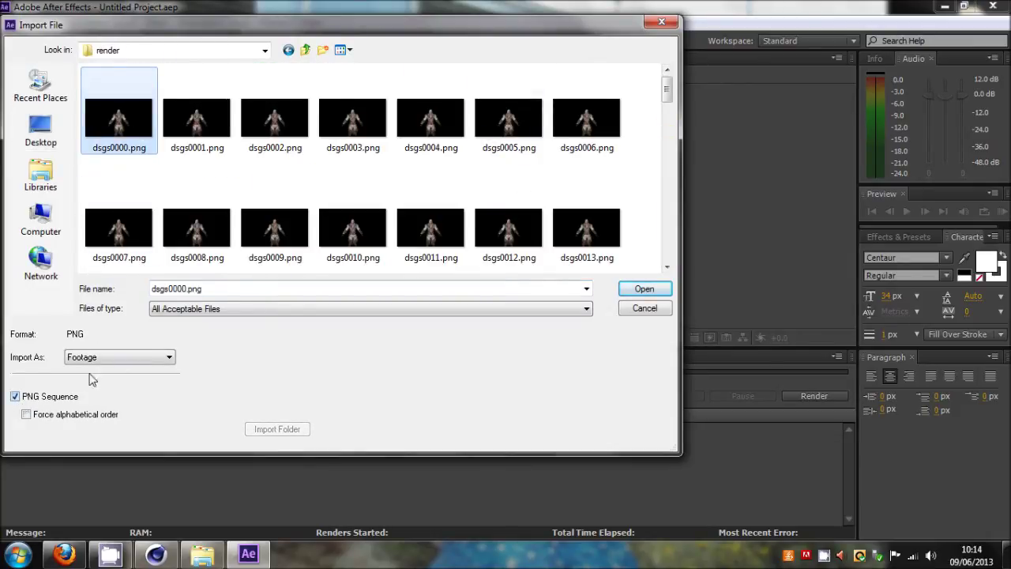
{"action": "left_click", "coordinate": [644, 289]}
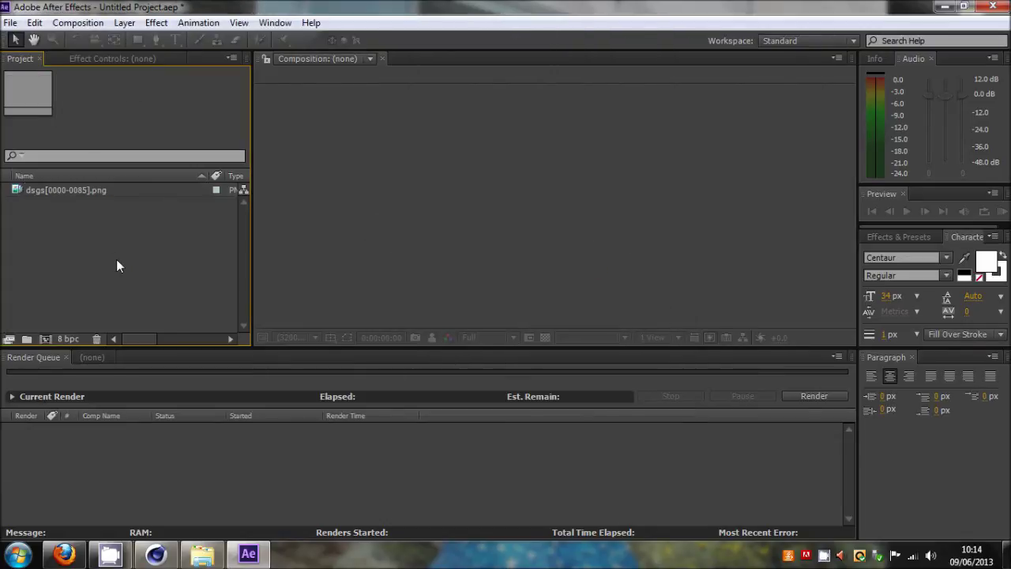
- Create a composition from the dsgs[0000-0085].png sequence and run a RAM preview at Half resolution
{"action": "left_click", "coordinate": [55, 193]}
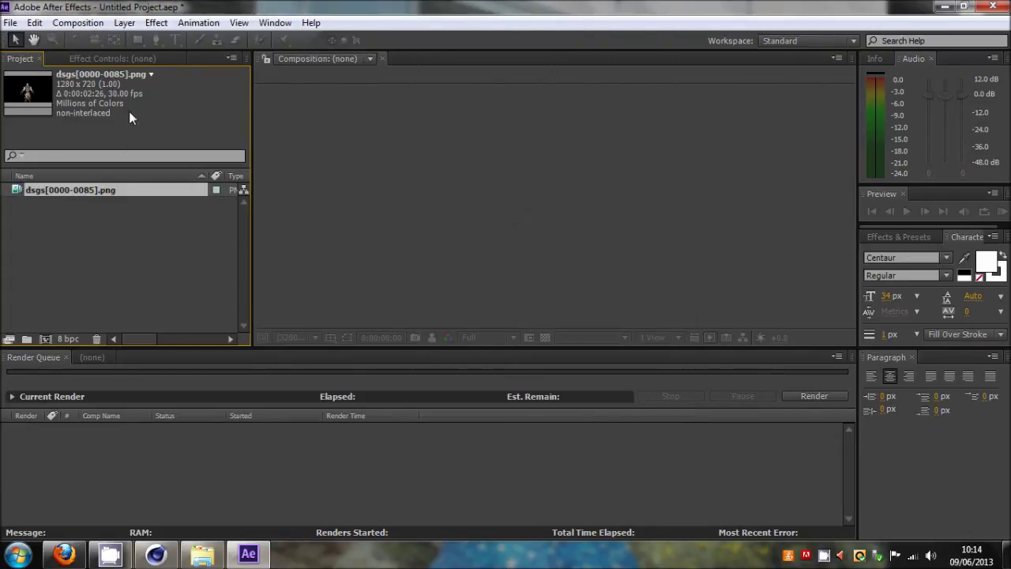
{"action": "left_click_drag", "start_coordinate": [57, 214], "coordinate": [46, 338]}
{"action": "left_click", "coordinate": [490, 338]}
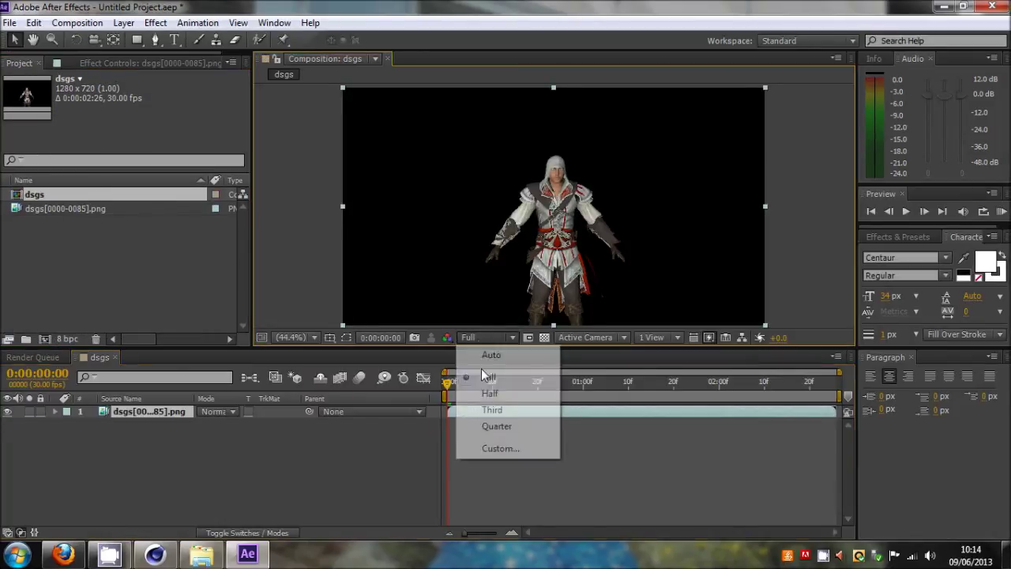
{"action": "left_click", "coordinate": [480, 393]}
{"action": "left_click", "coordinate": [1003, 212]}
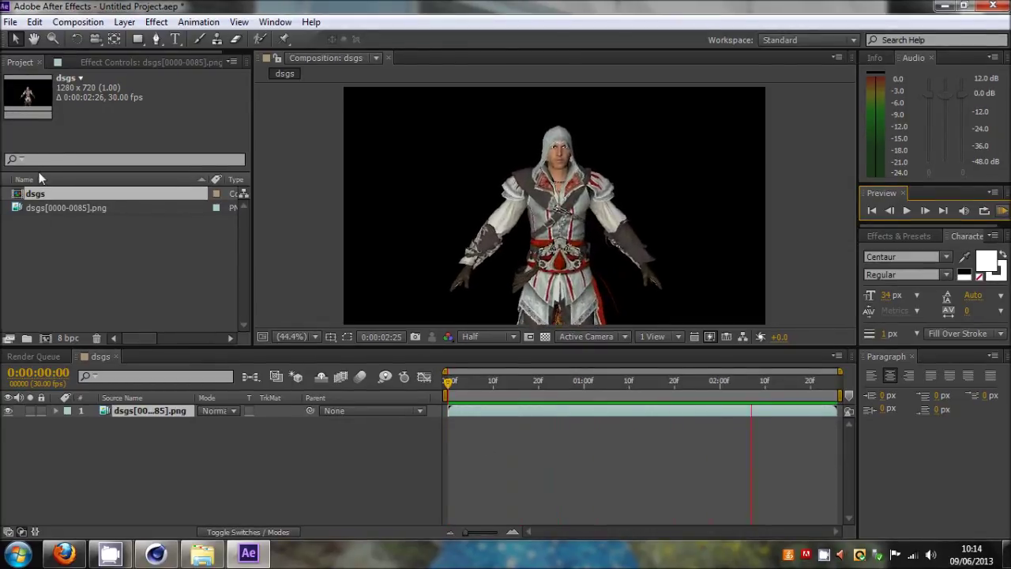
- Set the dsgs composition's preview resolution to Full and examine the character's image quality at several magnifications
{"action": "left_click", "coordinate": [692, 286]}
{"action": "scroll", "coordinate": [574, 264], "scroll_direction": "up", "scroll_amount": 4}
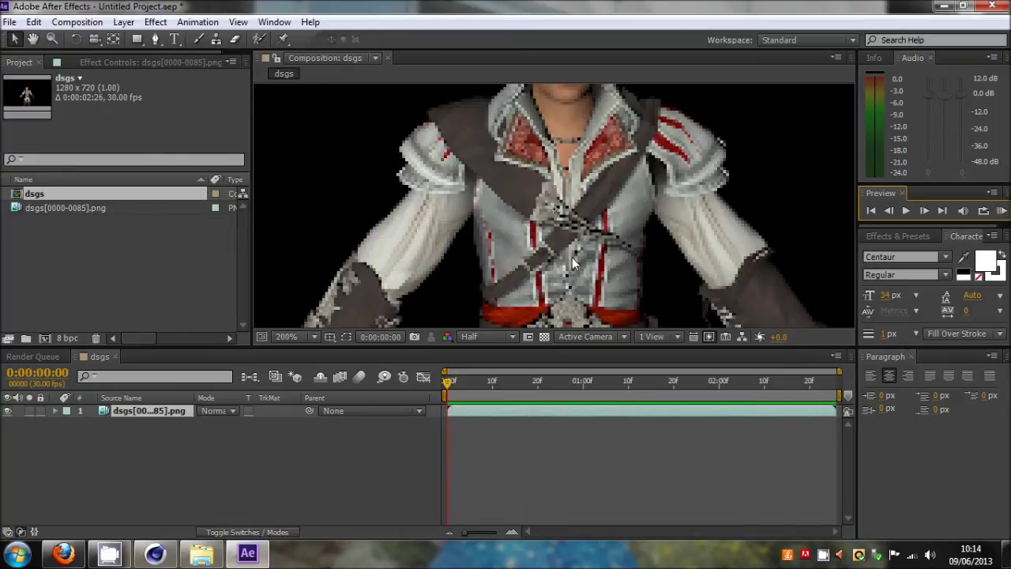
{"action": "left_click", "coordinate": [508, 338]}
{"action": "left_click", "coordinate": [478, 389]}
{"action": "scroll", "coordinate": [537, 303], "scroll_direction": "down", "scroll_amount": 1}
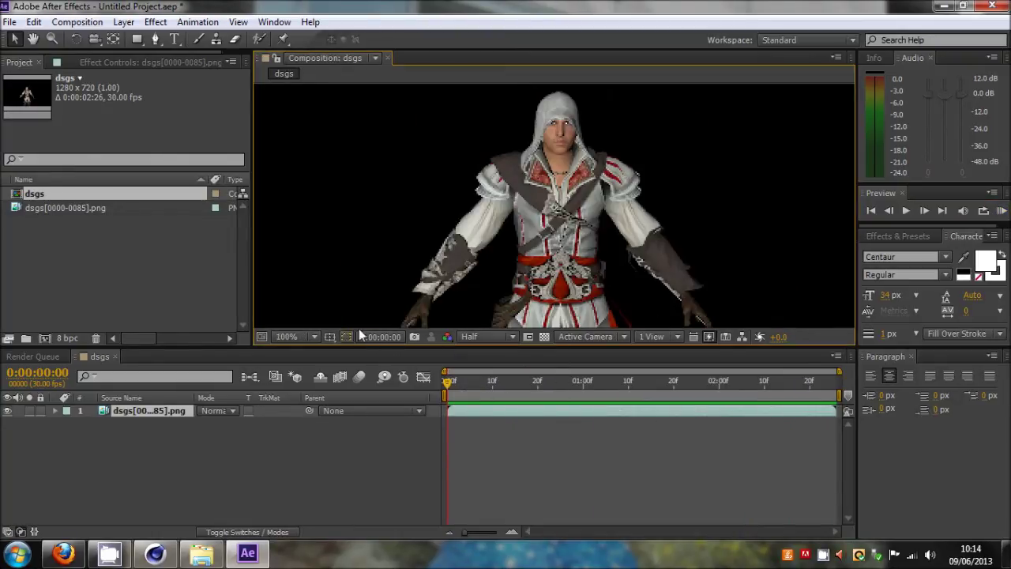
{"action": "left_click", "coordinate": [511, 342]}
{"action": "left_click", "coordinate": [483, 374]}
{"action": "scroll", "coordinate": [576, 263], "scroll_direction": "up", "scroll_amount": 1}
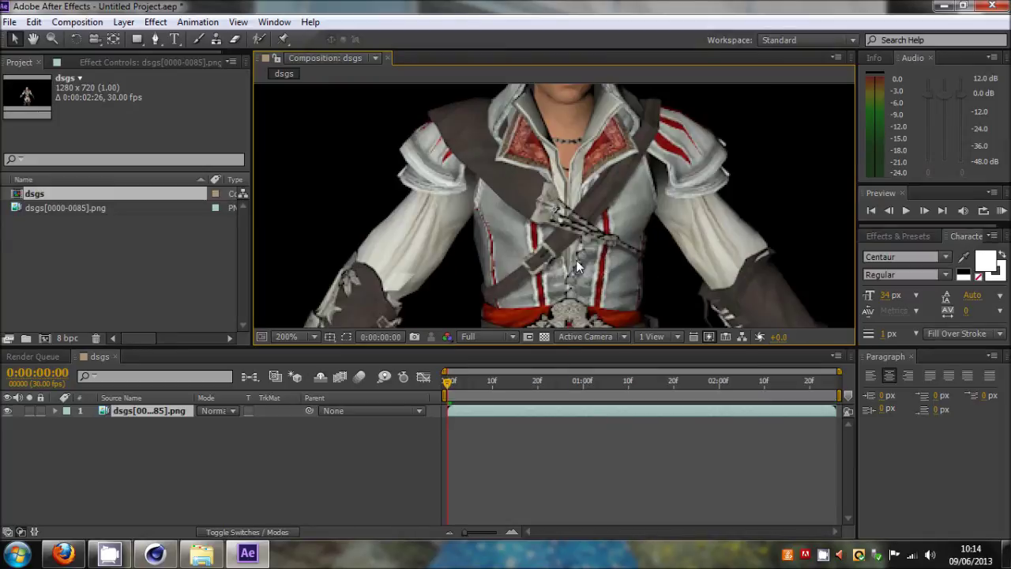
{"action": "scroll", "coordinate": [576, 263], "scroll_direction": "down", "scroll_amount": 2}
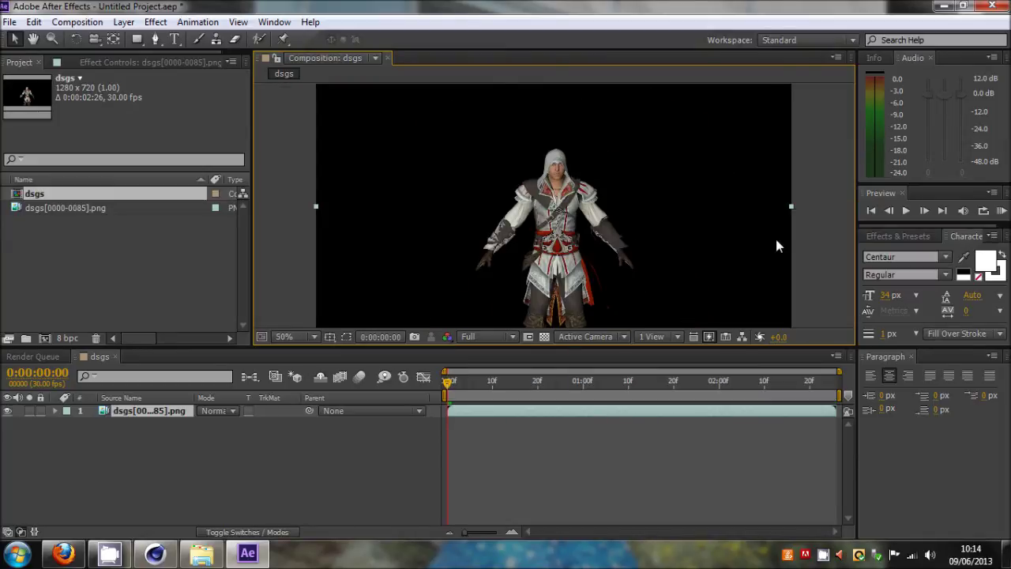
{"action": "scroll", "coordinate": [542, 237], "scroll_direction": "up", "scroll_amount": 3}
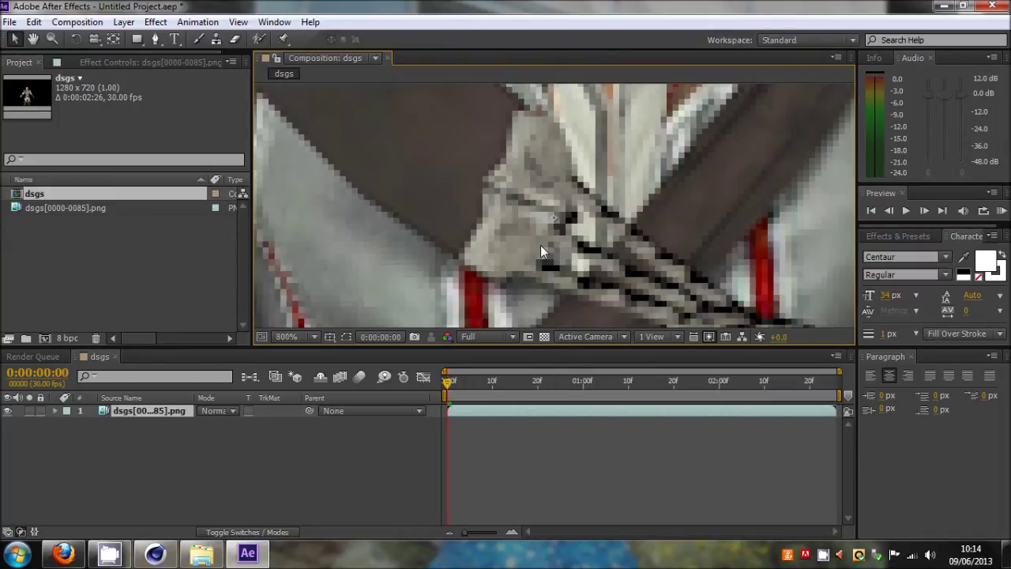
{"action": "scroll", "coordinate": [540, 245], "scroll_direction": "down", "scroll_amount": 3}
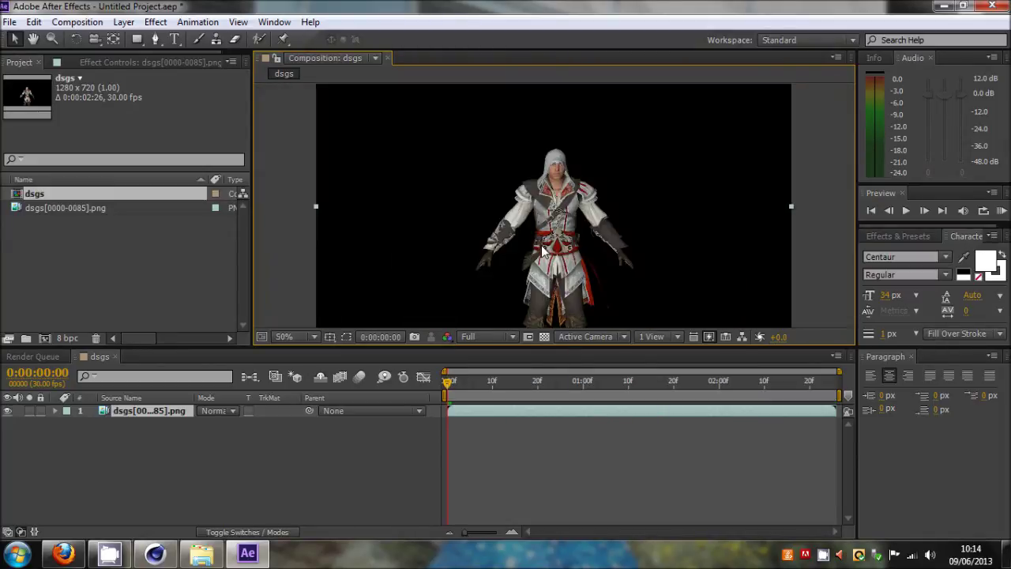
{"action": "left_click", "coordinate": [797, 249]}
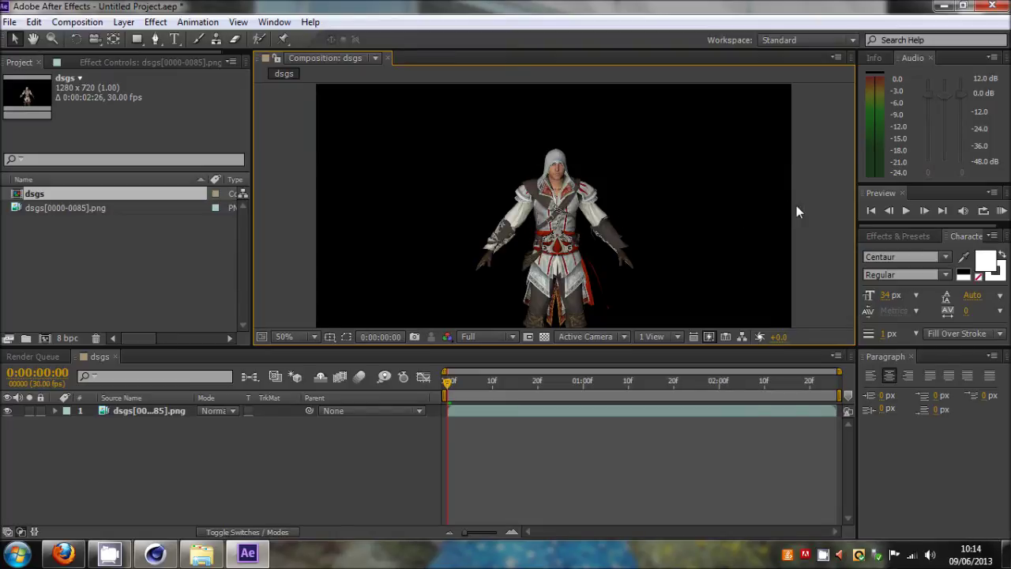
- Close After Effects and the render folder window, and try to delete the render folder from the desktop
{"action": "left_click", "coordinate": [989, 11]}
{"action": "left_click", "coordinate": [538, 295]}
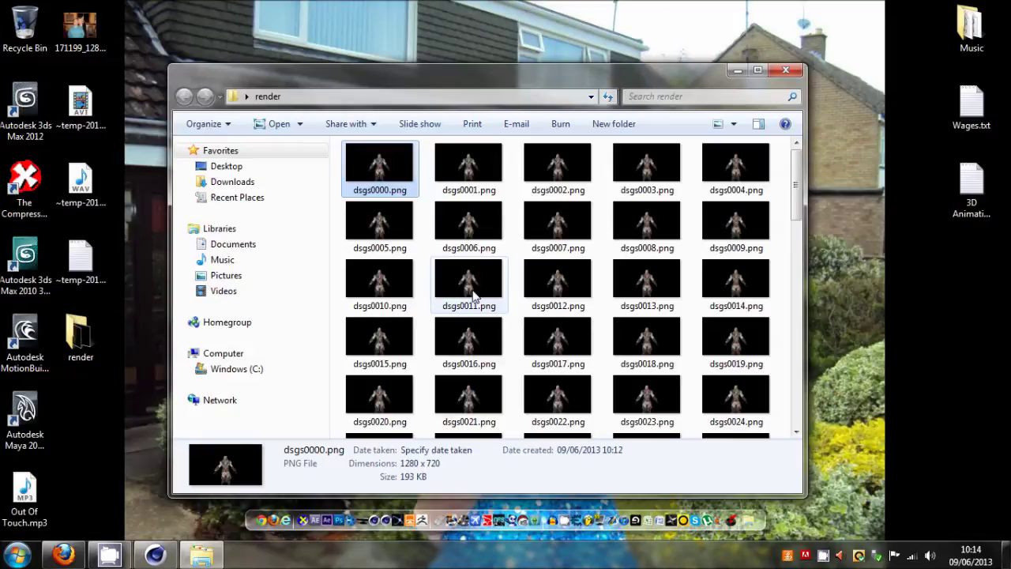
{"action": "left_click", "coordinate": [787, 69]}
{"action": "left_click", "coordinate": [79, 336]}
{"action": "key", "text": "Delete"}
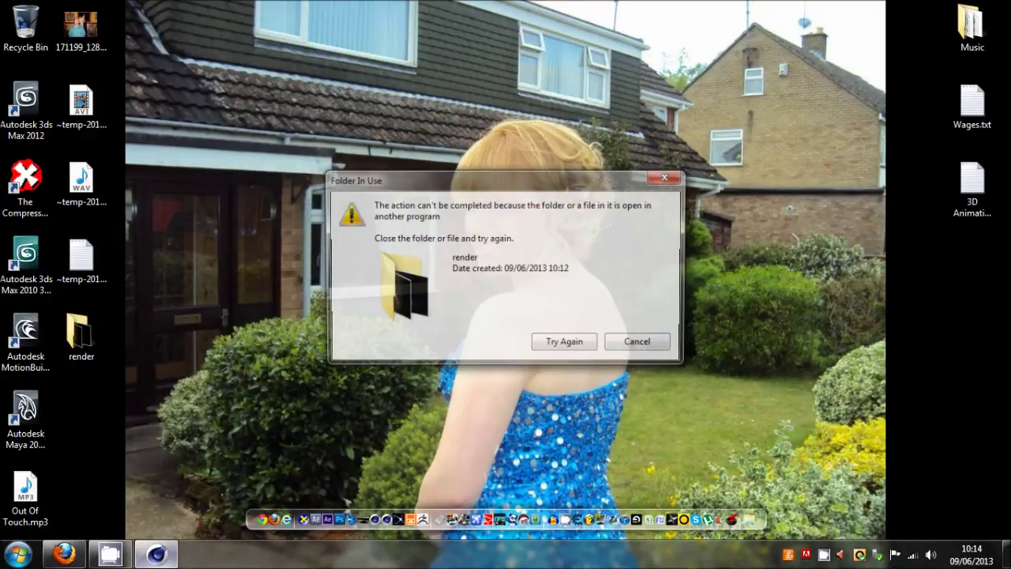
- Switch to CINEMA 4D and review the render's Options, Multi-Pass and Save settings, including the colour depth choices
{"action": "left_click", "coordinate": [156, 554]}
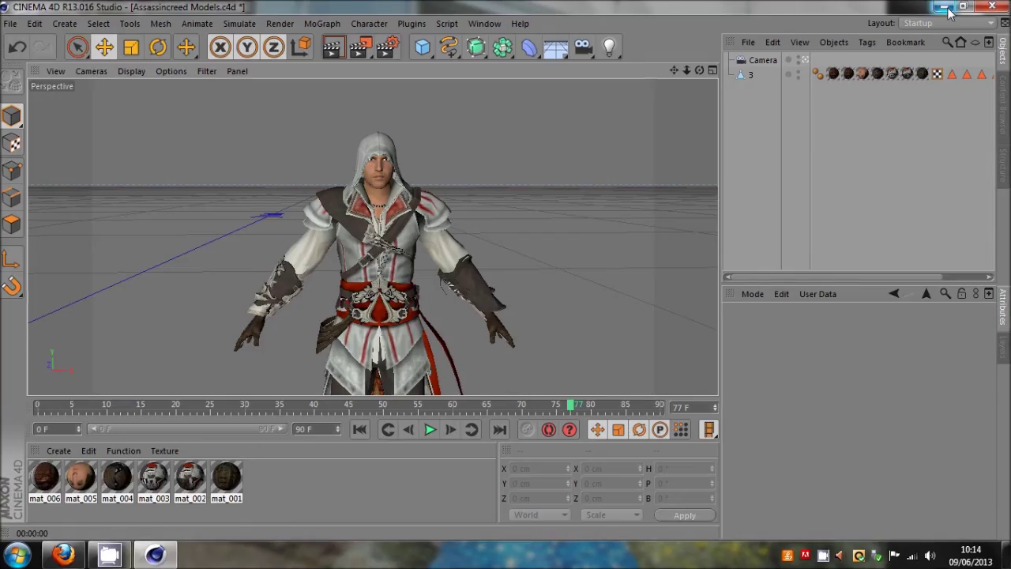
{"action": "left_click", "coordinate": [945, 8]}
{"action": "left_click", "coordinate": [158, 555]}
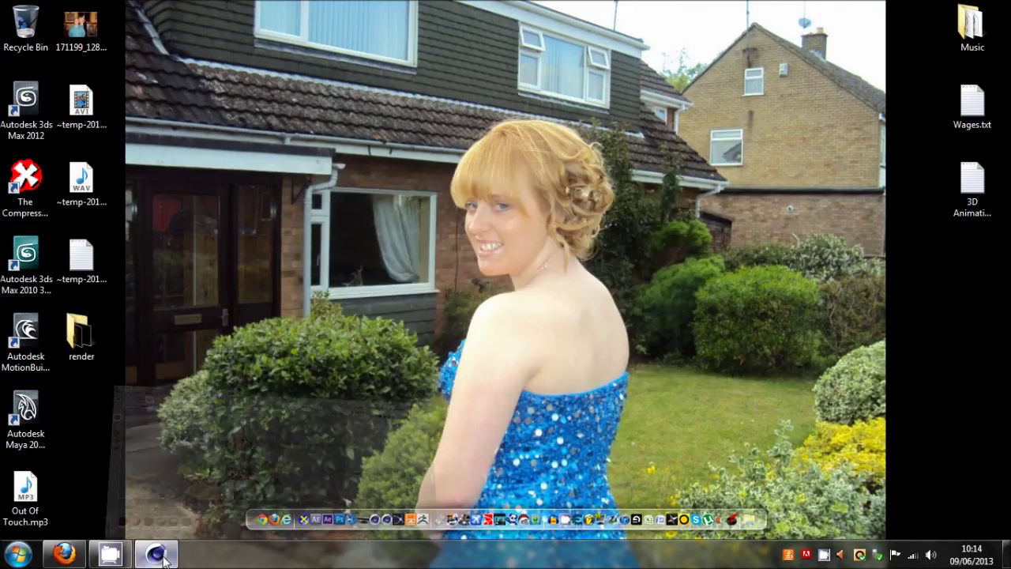
{"action": "left_click", "coordinate": [163, 557]}
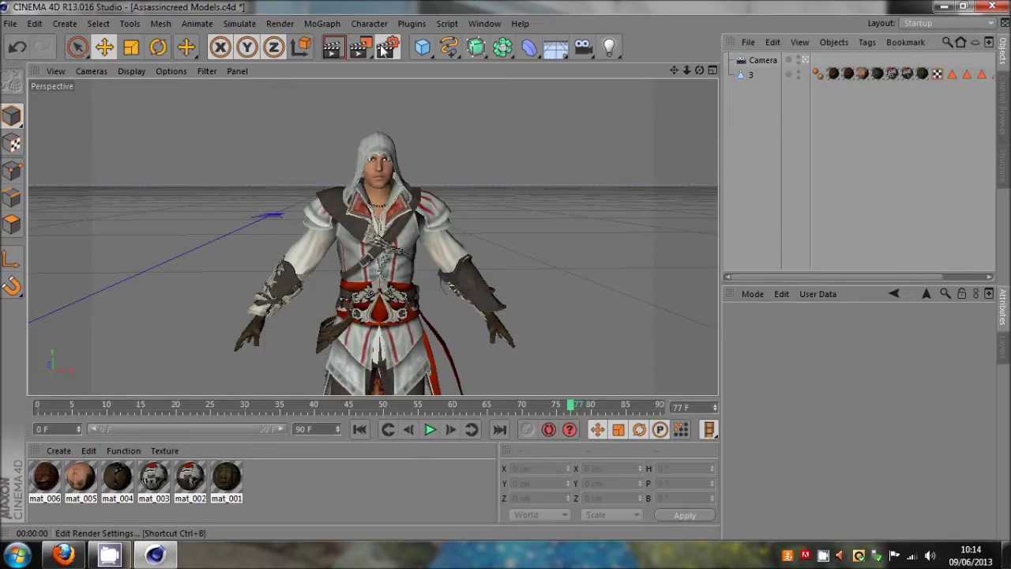
{"action": "left_click", "coordinate": [384, 48]}
{"action": "left_click", "coordinate": [197, 233]}
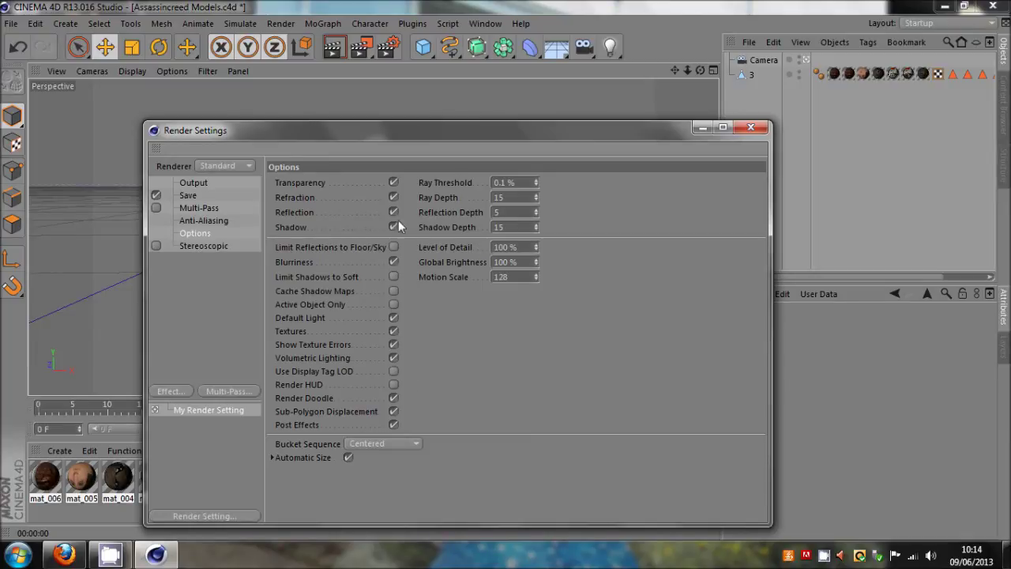
{"action": "left_click", "coordinate": [193, 207]}
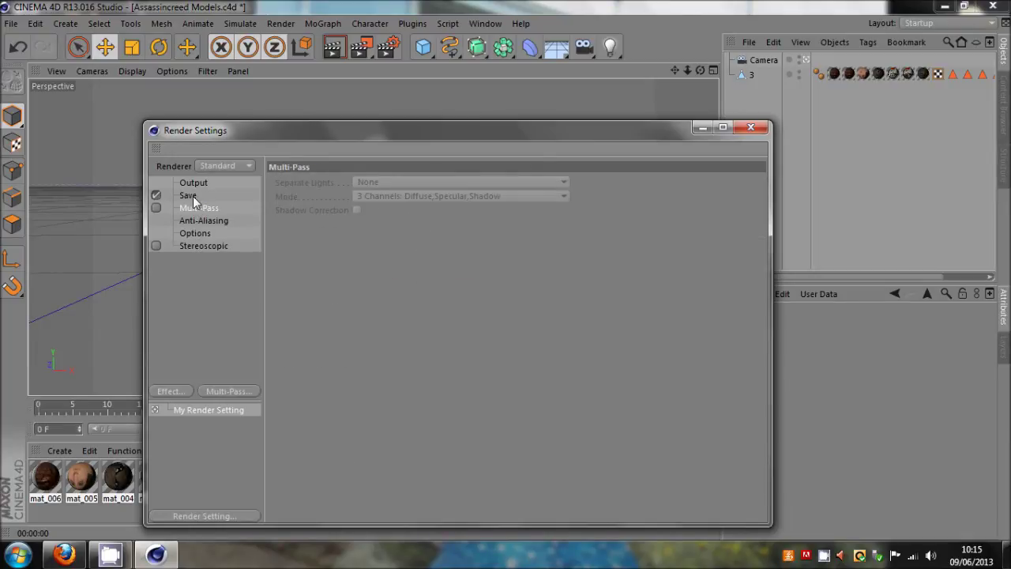
{"action": "left_click", "coordinate": [193, 195]}
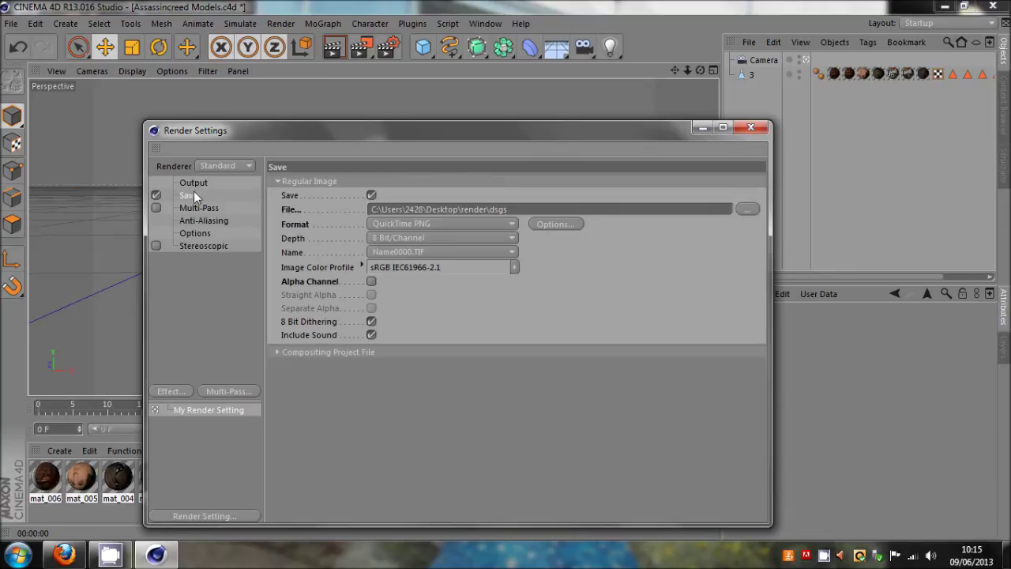
{"action": "left_click", "coordinate": [403, 237]}
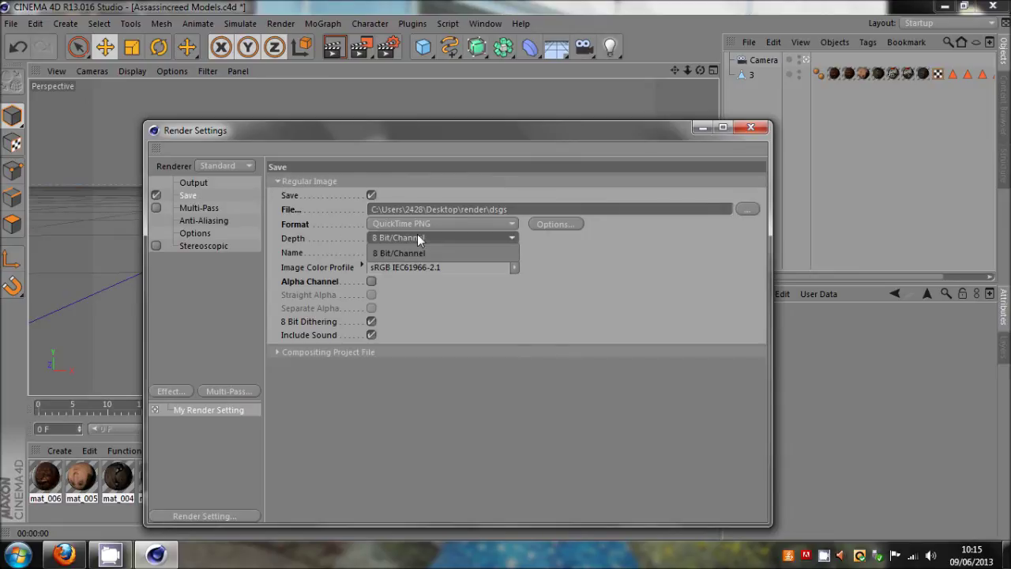
{"action": "left_click", "coordinate": [417, 234]}
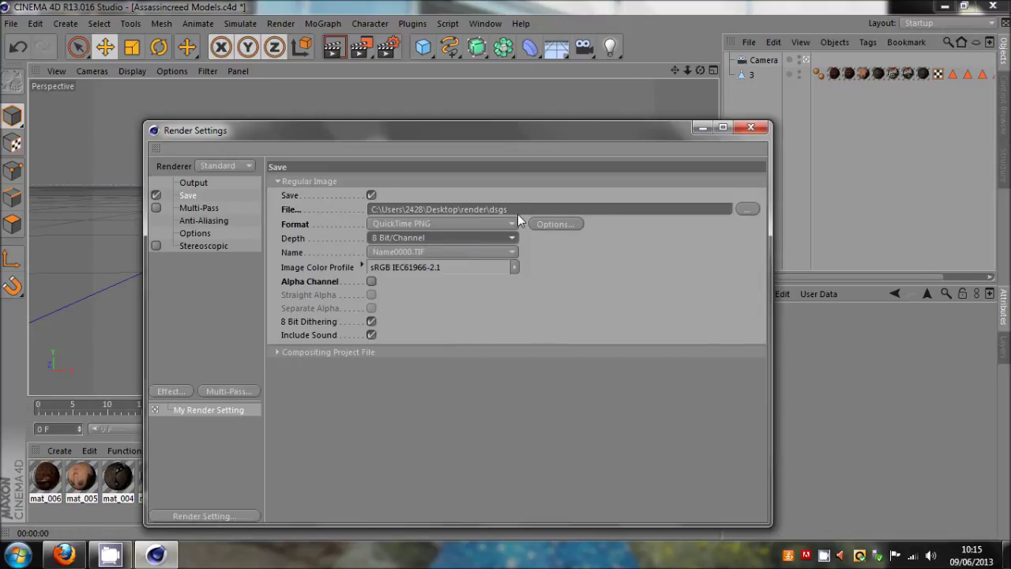
- Clear the render's save file path and check the Output and Save settings once more
{"action": "left_click", "coordinate": [371, 209]}
{"action": "left_click", "coordinate": [750, 128]}
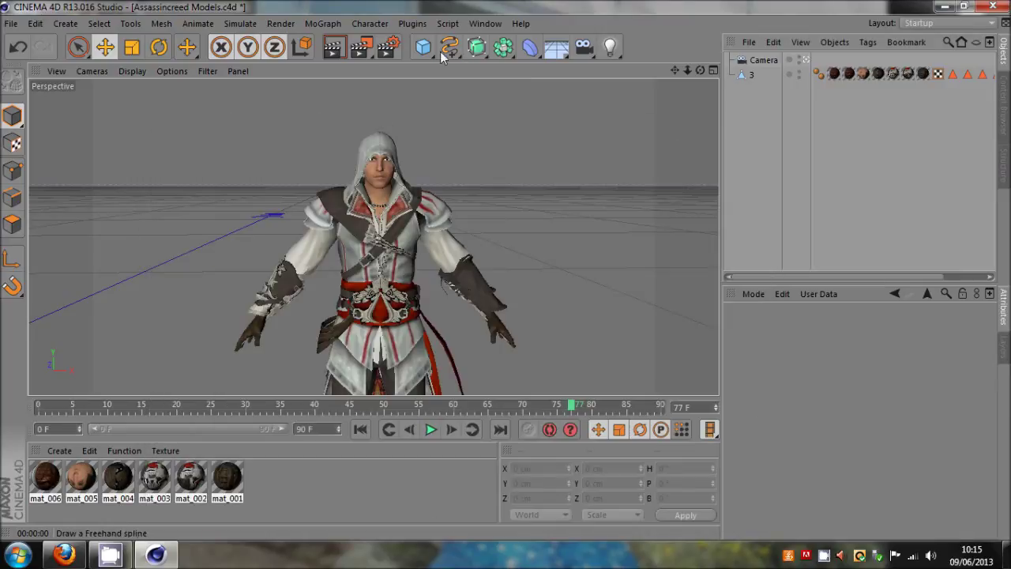
{"action": "left_click", "coordinate": [389, 51]}
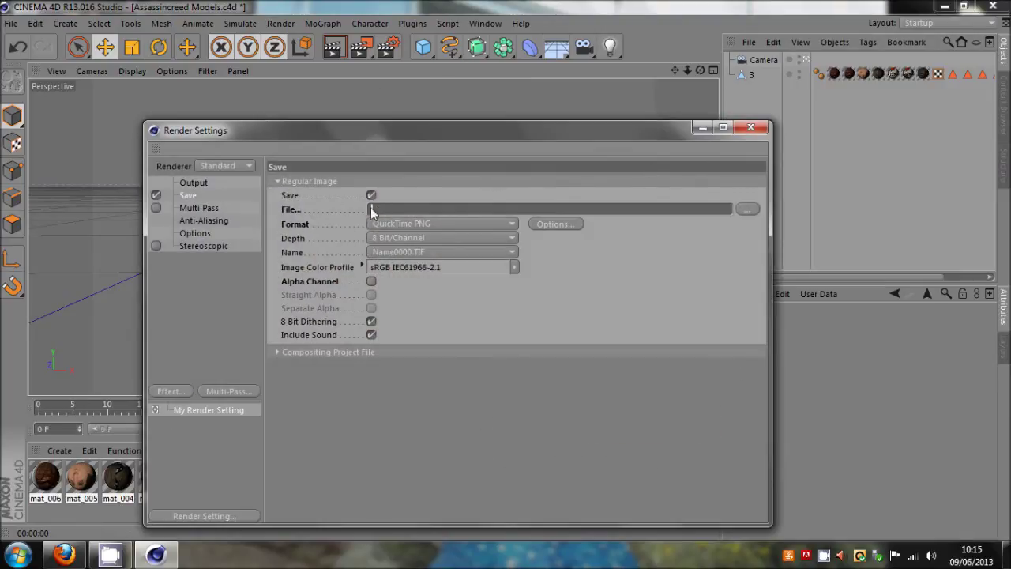
{"action": "left_click", "coordinate": [196, 185]}
{"action": "left_click", "coordinate": [196, 195]}
{"action": "left_click", "coordinate": [750, 127]}
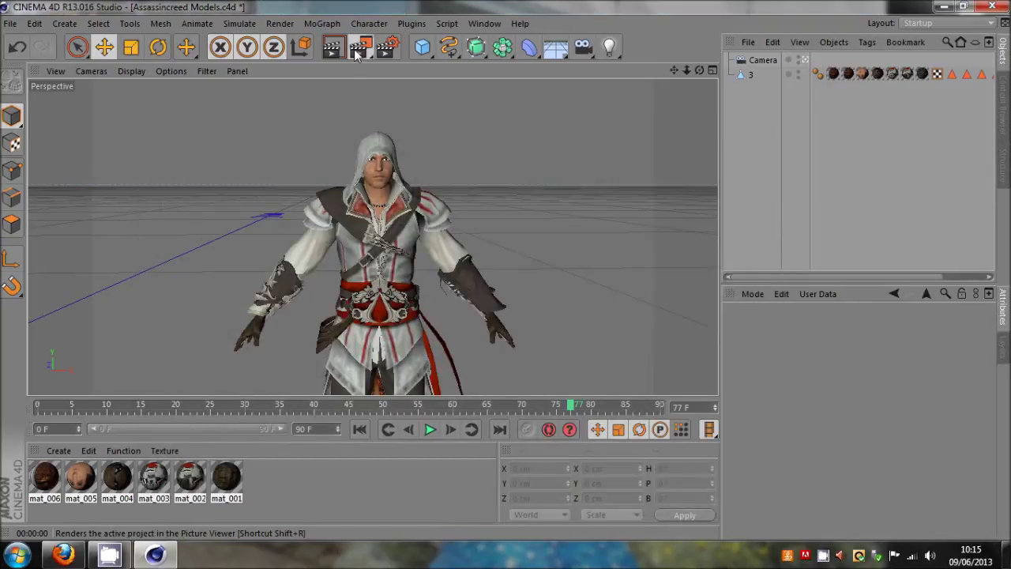
- Render the animation to the Picture Viewer without saving and look through the history of the dsgs and Assassincreed Models renders
{"action": "left_click", "coordinate": [357, 49]}
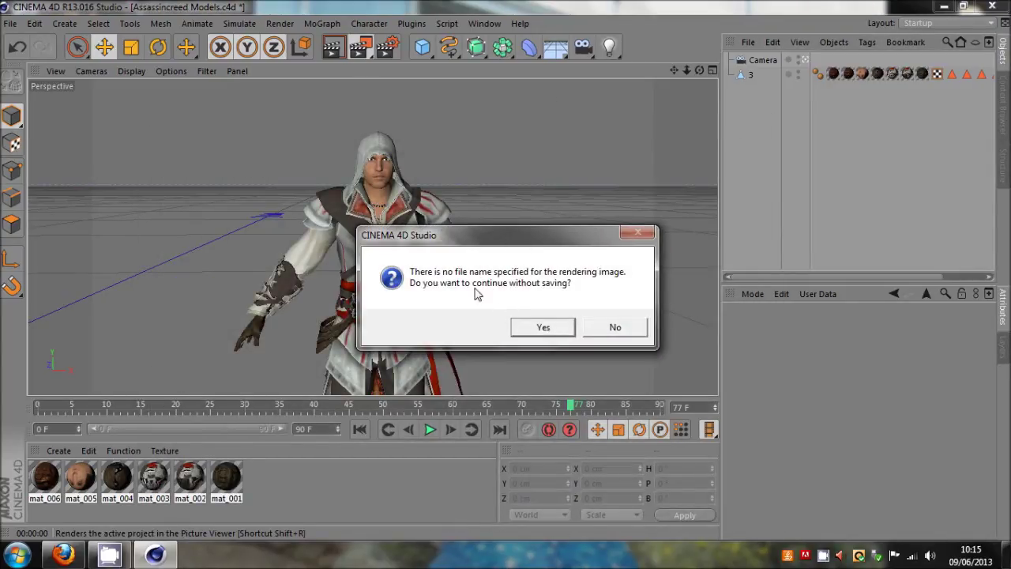
{"action": "left_click", "coordinate": [545, 327]}
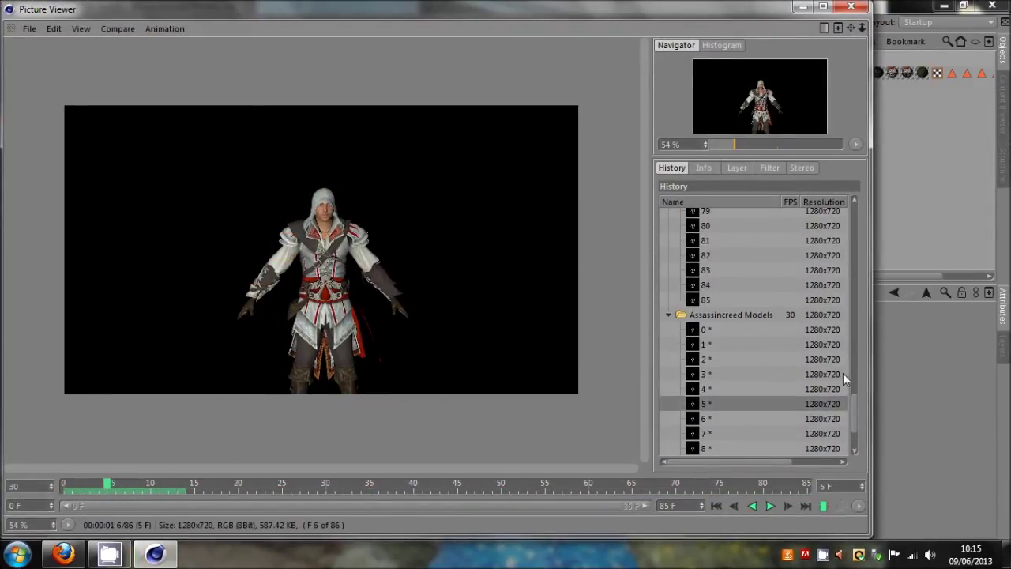
{"action": "left_click_drag", "start_coordinate": [741, 461], "coordinate": [718, 460]}
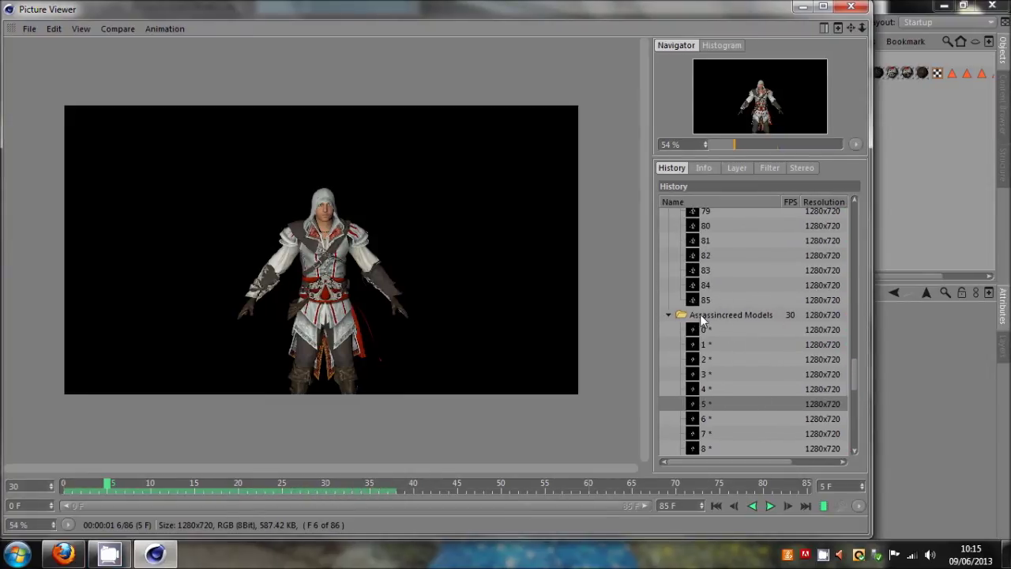
{"action": "left_click_drag", "start_coordinate": [856, 372], "coordinate": [864, 212]}
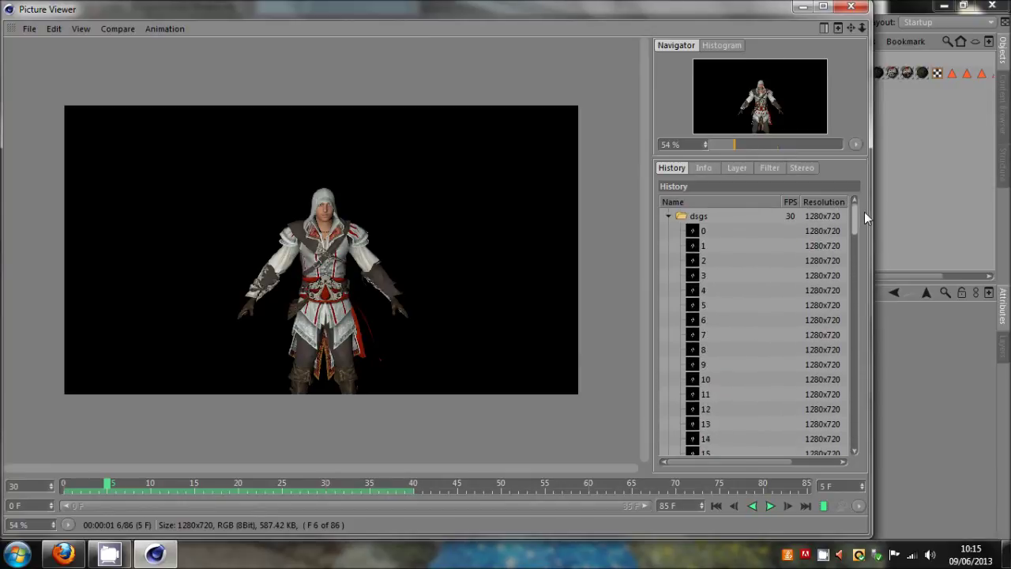
{"action": "left_click", "coordinate": [693, 218]}
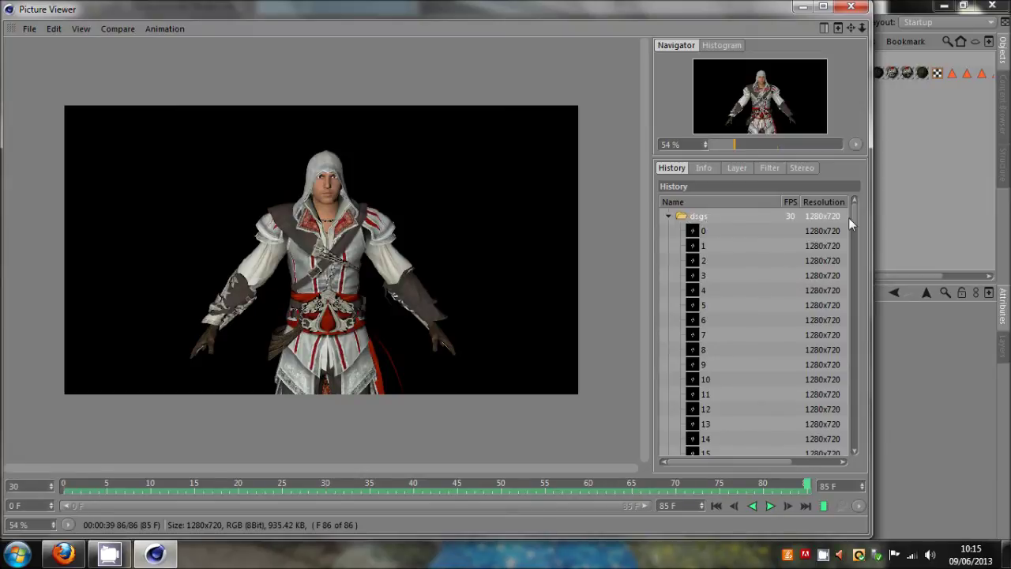
{"action": "left_click_drag", "start_coordinate": [851, 224], "coordinate": [858, 418]}
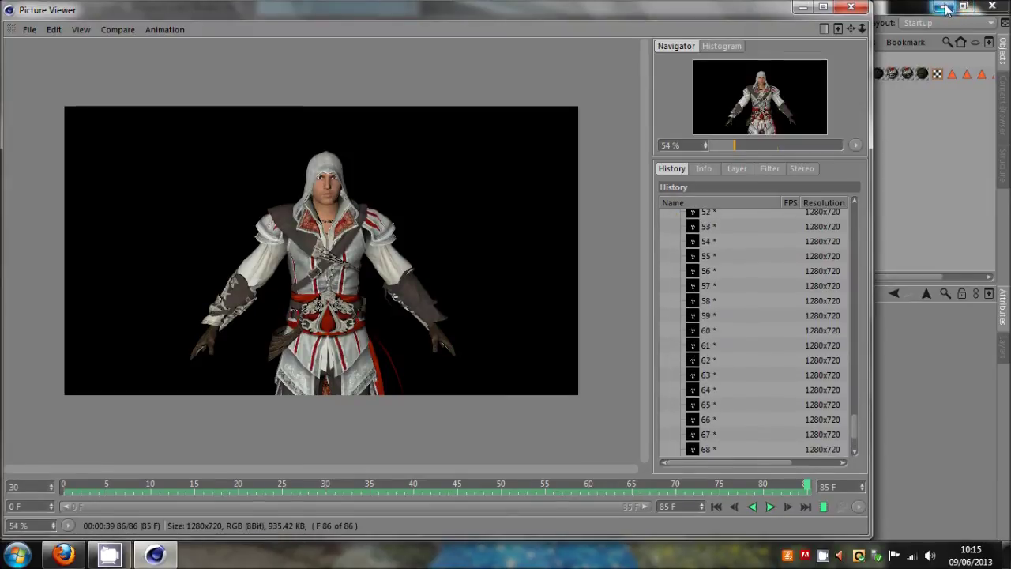
- Close the Picture Viewer and check the file path in the render's Save settings
{"action": "left_click", "coordinate": [859, 10]}
{"action": "key", "text": "Return"}
{"action": "key", "text": "ctrl+b"}
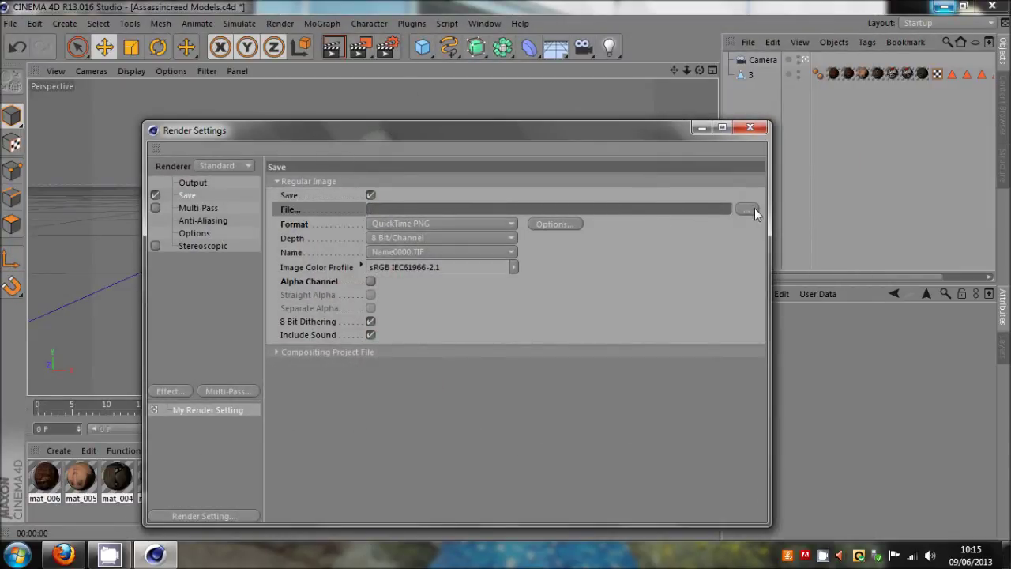
{"action": "left_click", "coordinate": [750, 128]}
- Look through the PNG frames in the desktop's render folder and return to CINEMA 4D
{"action": "left_click", "coordinate": [945, 7]}
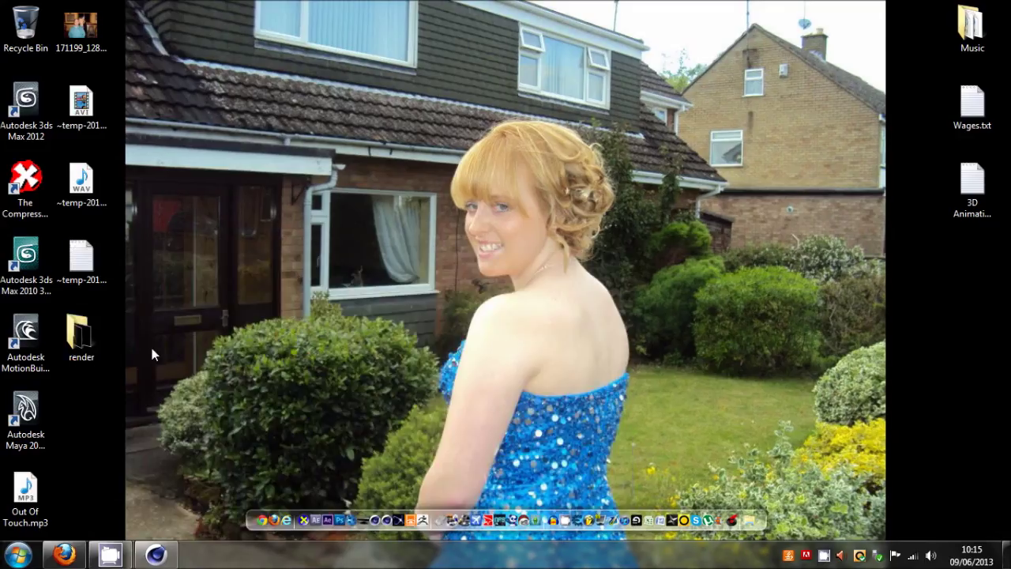
{"action": "double_click", "coordinate": [80, 336]}
{"action": "scroll", "coordinate": [766, 401], "scroll_direction": "down", "scroll_amount": 10}
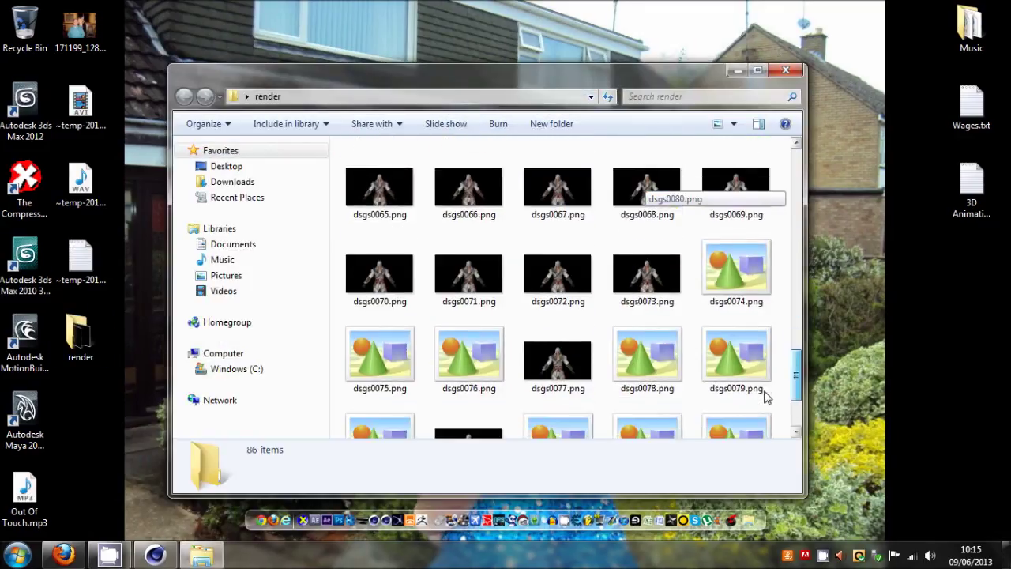
{"action": "scroll", "coordinate": [765, 401], "scroll_direction": "down", "scroll_amount": 3}
{"action": "left_click", "coordinate": [154, 555]}
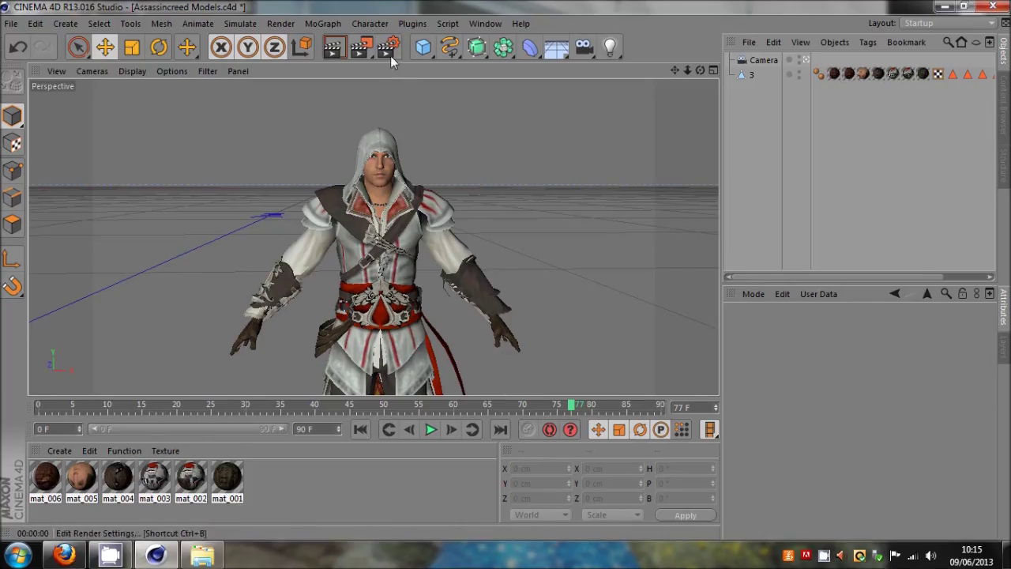
{"action": "left_click", "coordinate": [388, 49]}
{"action": "left_click", "coordinate": [748, 211]}
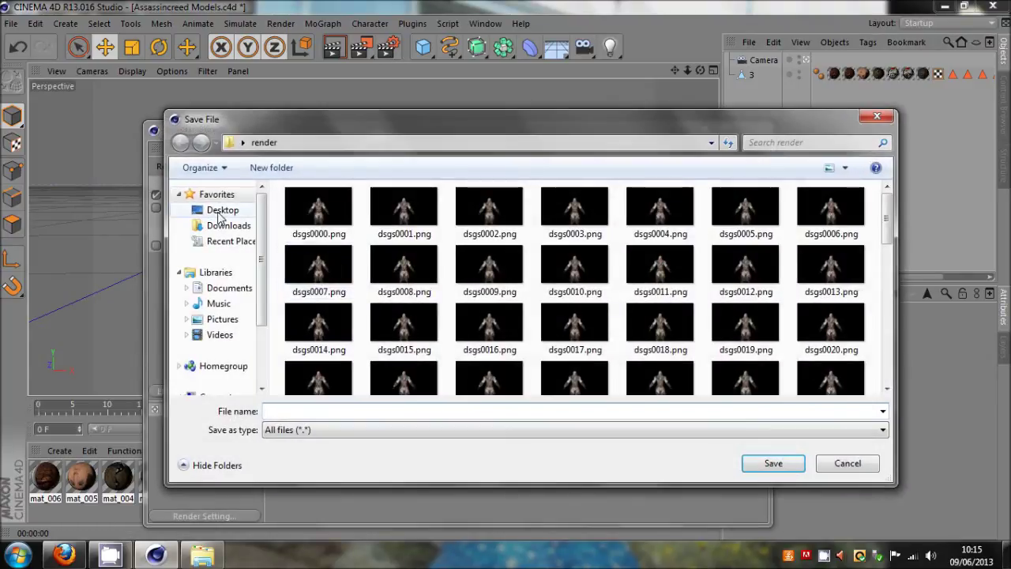
{"action": "left_click", "coordinate": [222, 209]}
{"action": "left_click", "coordinate": [229, 288]}
{"action": "left_click", "coordinate": [223, 209]}
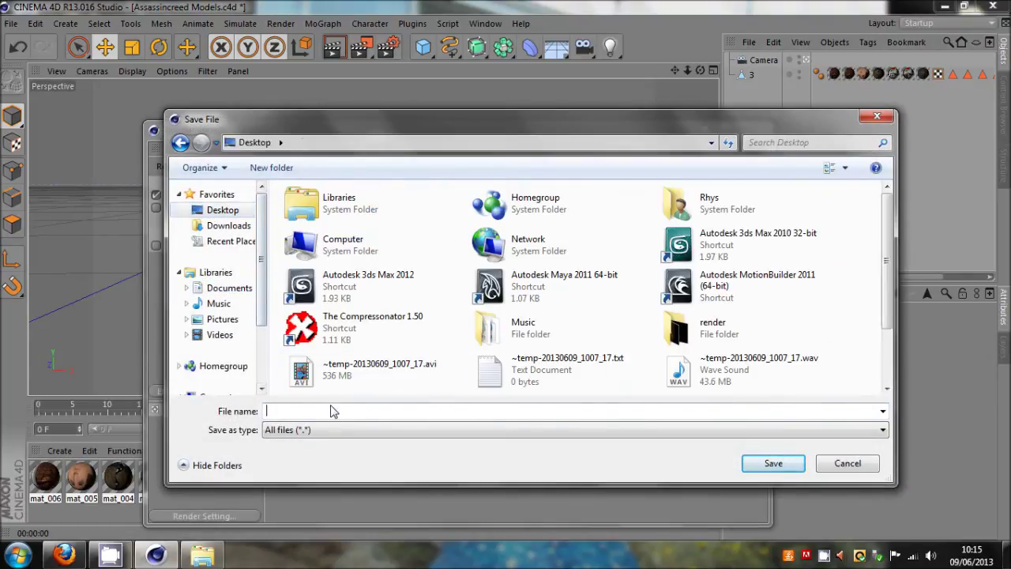
{"action": "type", "text": "fgf"}
{"action": "key", "text": "BackSpace"}
{"action": "key", "text": "BackSpace"}
{"action": "key", "text": "BackSpace"}
{"action": "left_click", "coordinate": [877, 115]}
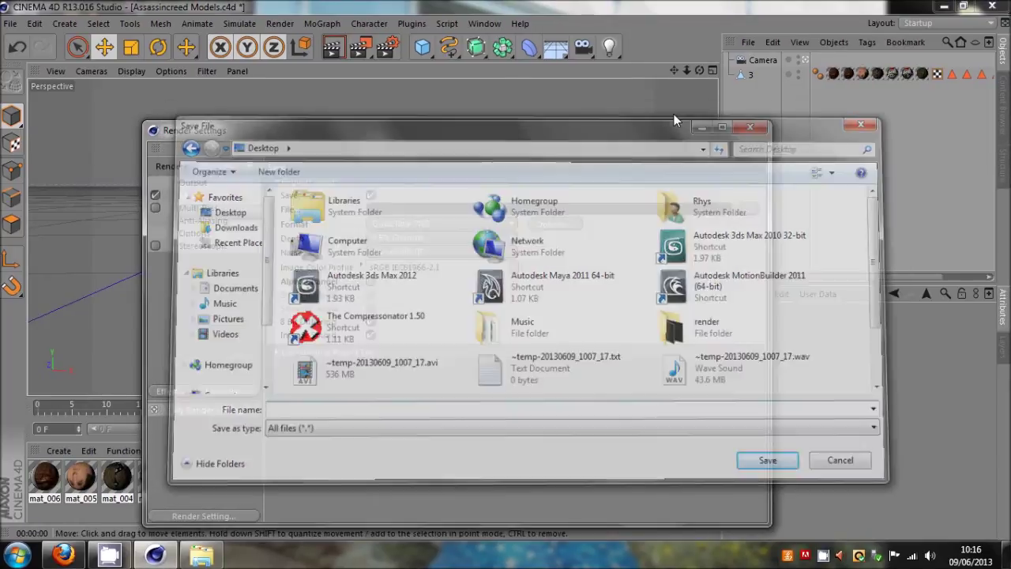
{"action": "left_click", "coordinate": [750, 128]}
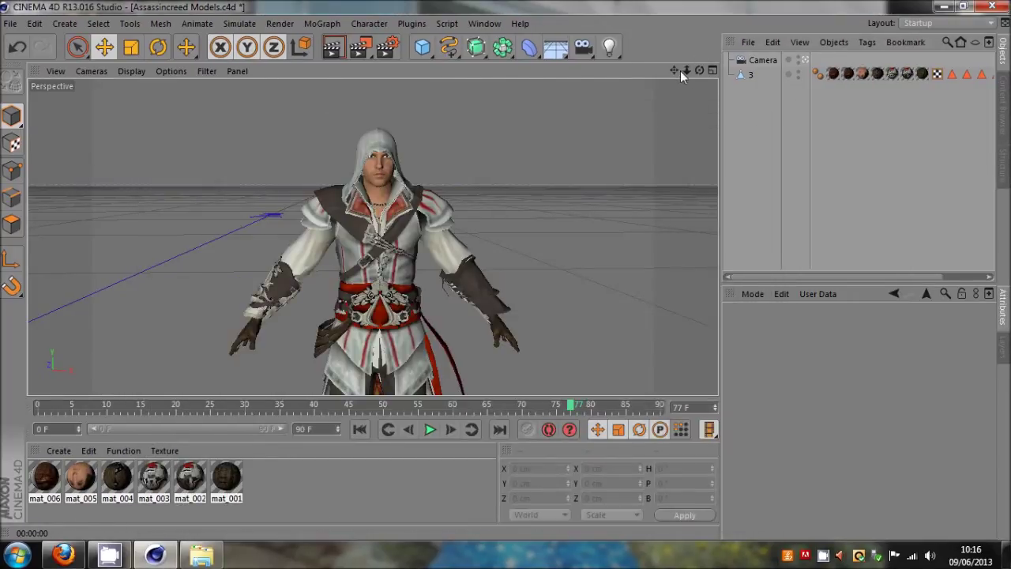
- Reframe the Perspective view so the character is visible from hood to boots
{"action": "left_click_drag", "start_coordinate": [699, 70], "coordinate": [675, 71]}
{"action": "left_click_drag", "start_coordinate": [700, 71], "coordinate": [676, 70]}
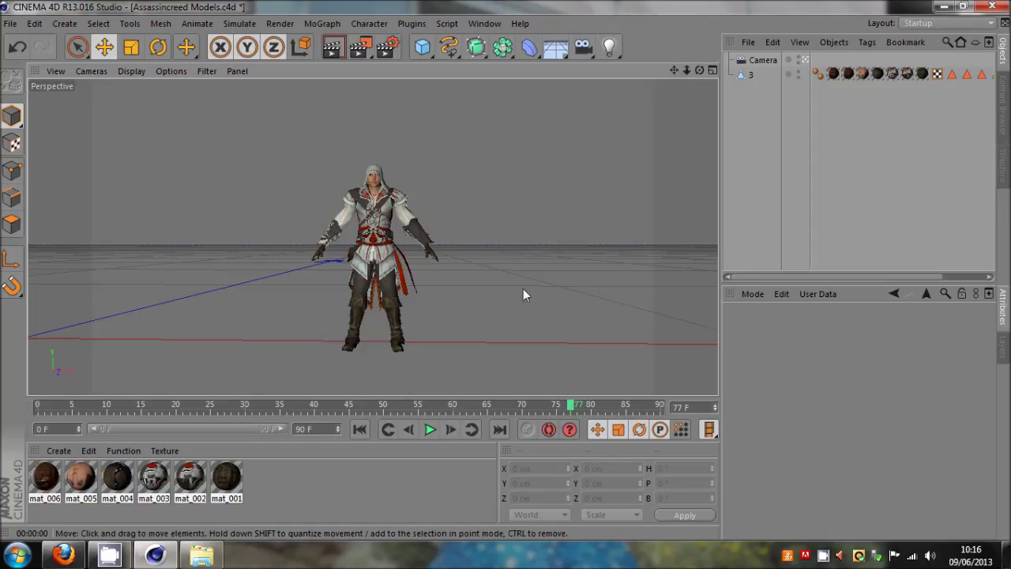
{"action": "scroll", "coordinate": [506, 270], "scroll_direction": "up", "scroll_amount": 5}
{"action": "scroll", "coordinate": [506, 271], "scroll_direction": "up", "scroll_amount": 5}
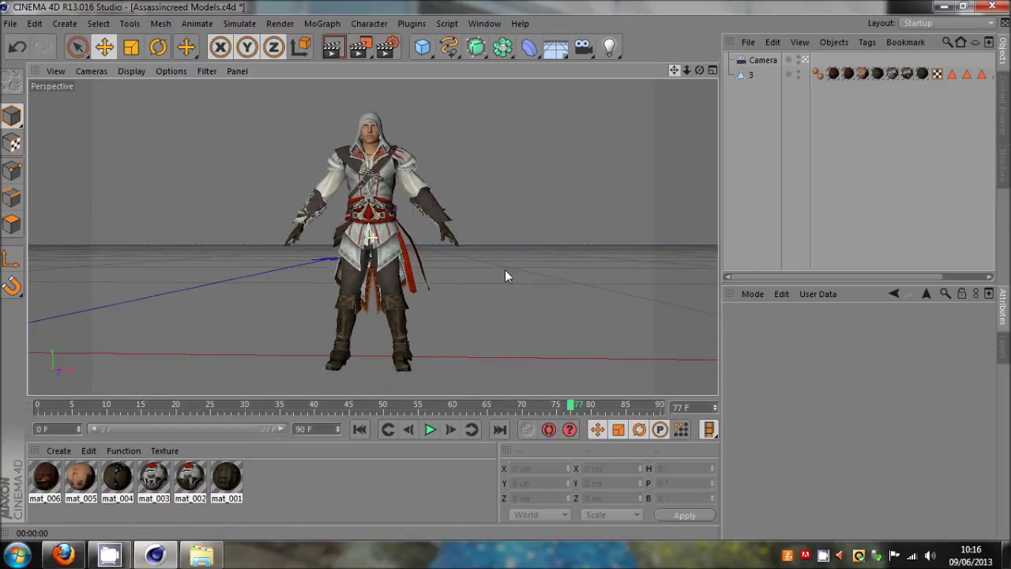
{"action": "scroll", "coordinate": [506, 271], "scroll_direction": "up", "scroll_amount": 3}
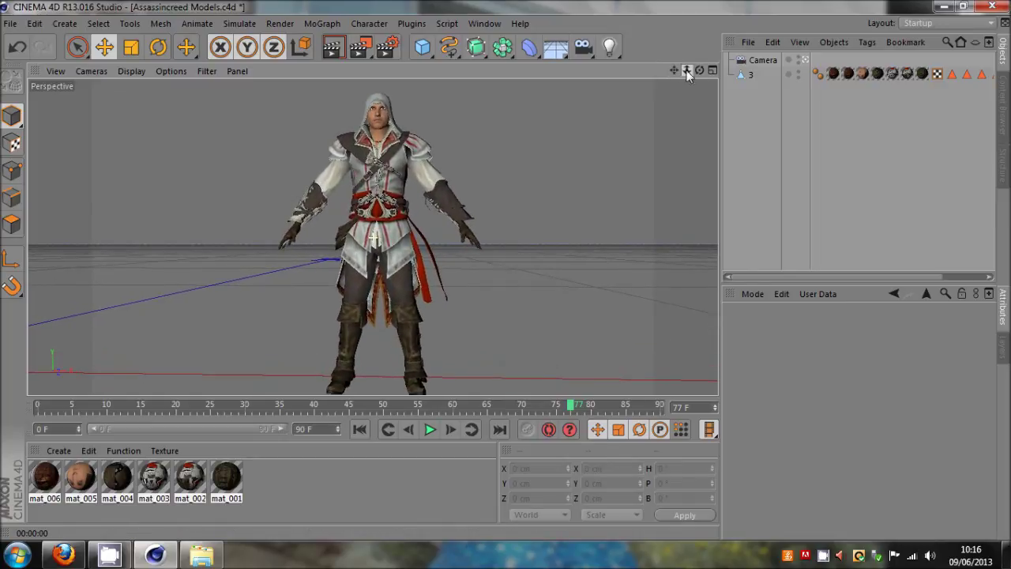